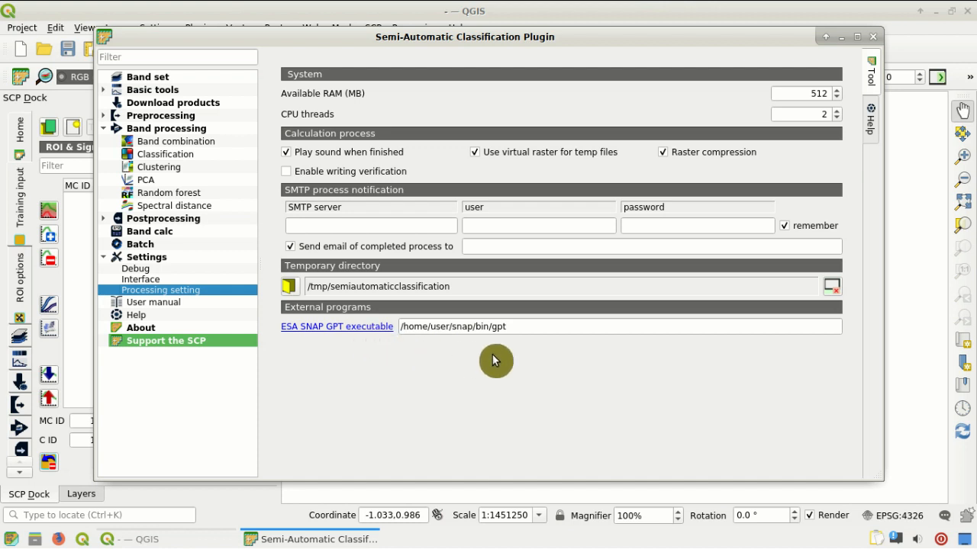
Load the ten Sentinel-2 band rasters, B02 to B12, from the sentinel2_sample_converted folder into Band set 1
left_click(174, 77)
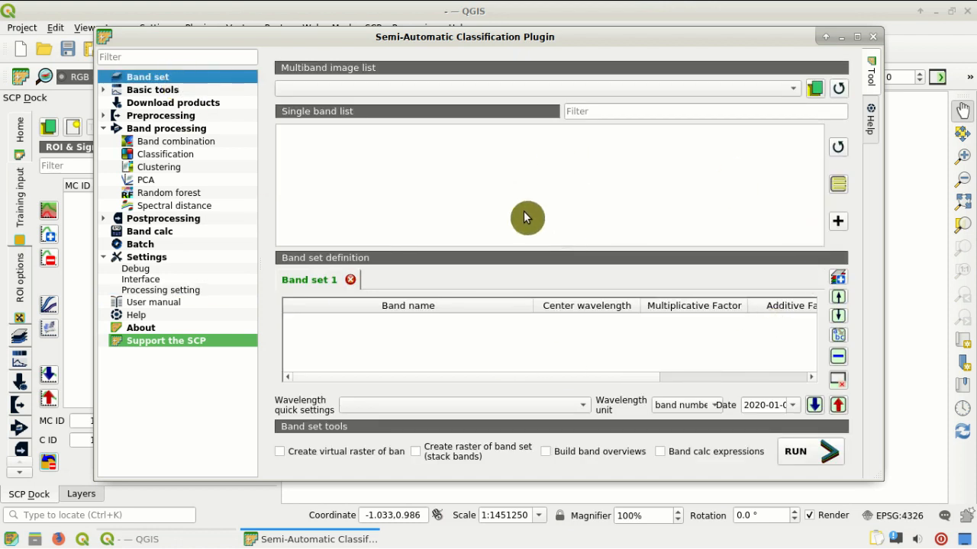
left_click(817, 92)
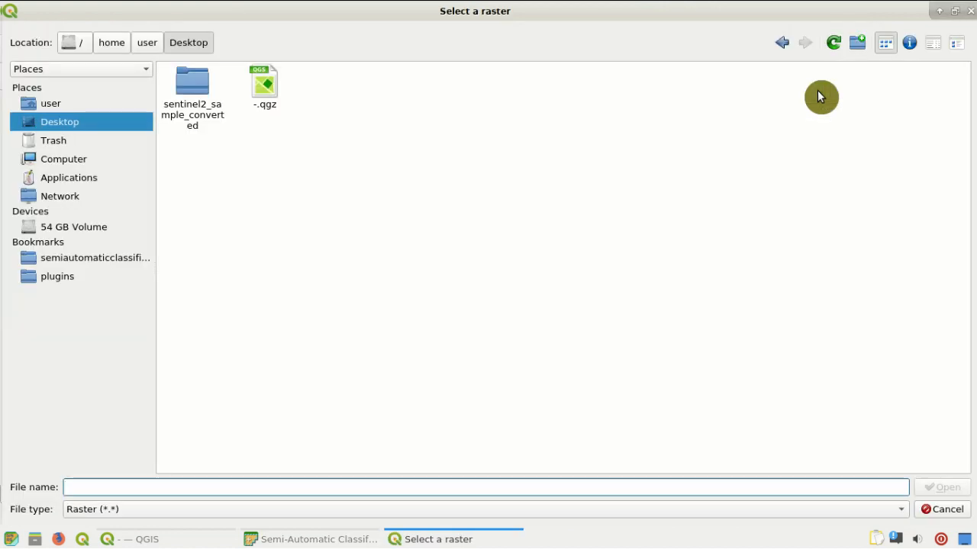
double_click(206, 119)
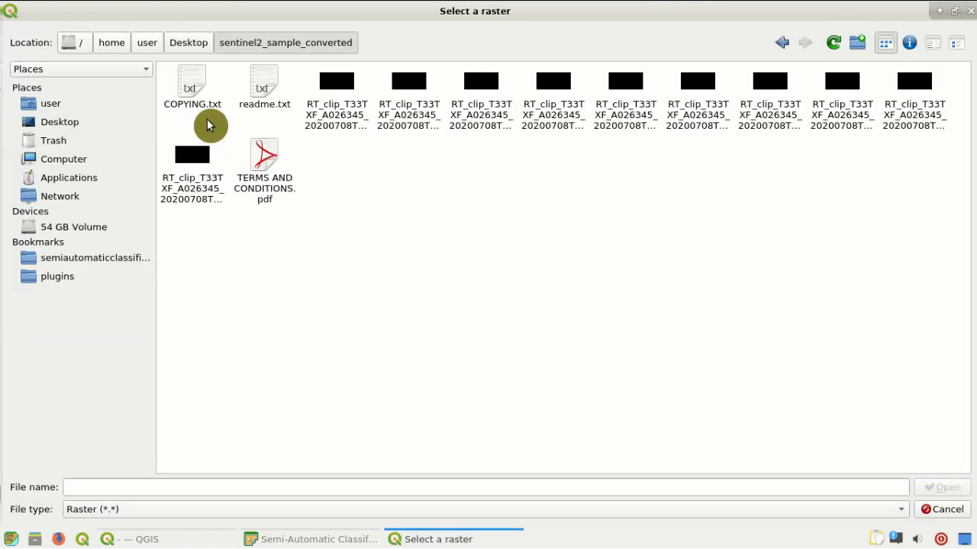
left_click(333, 126)
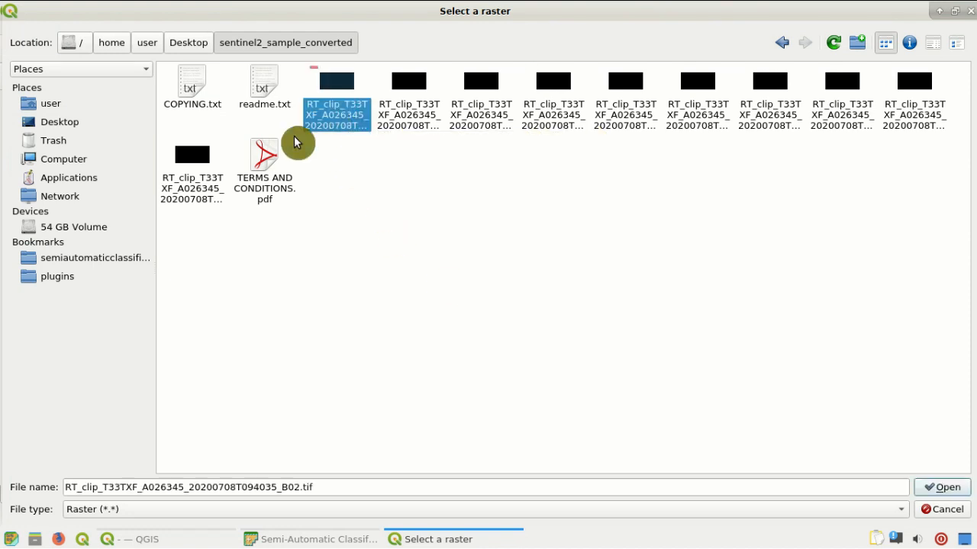
left_click(201, 189, "shift")
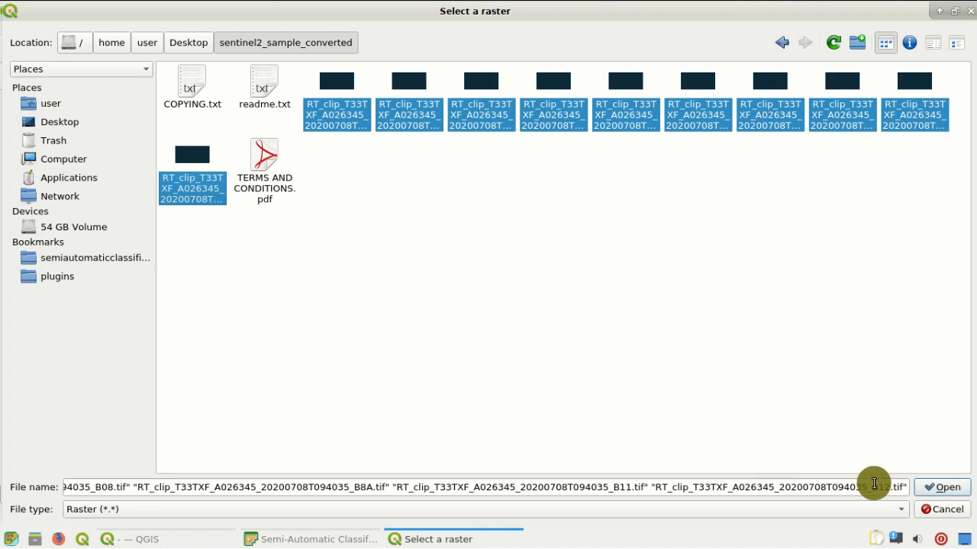
left_click(946, 487)
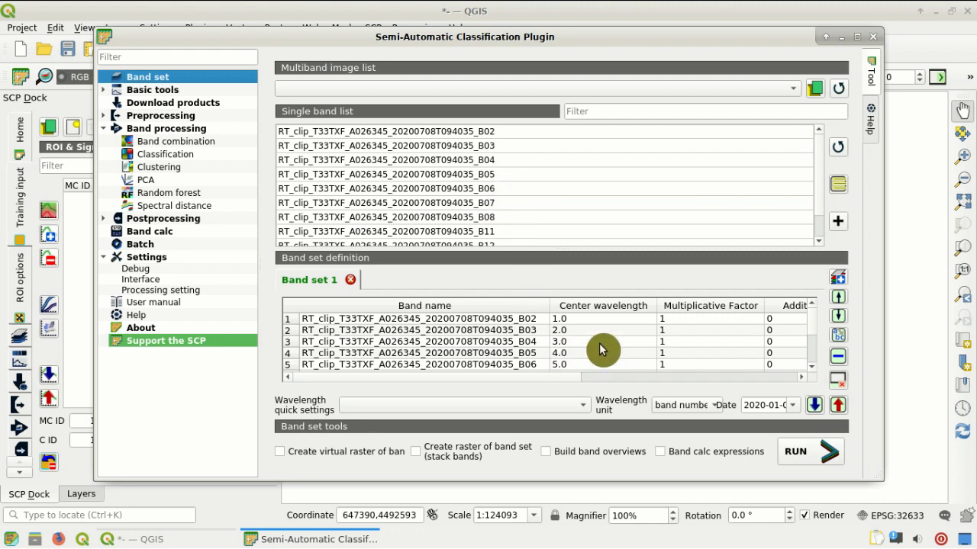
Assign the Sentinel-2 center wavelengths to the bands of Band set 1 using the wavelength quick settings
left_click_drag(811, 332, 813, 306)
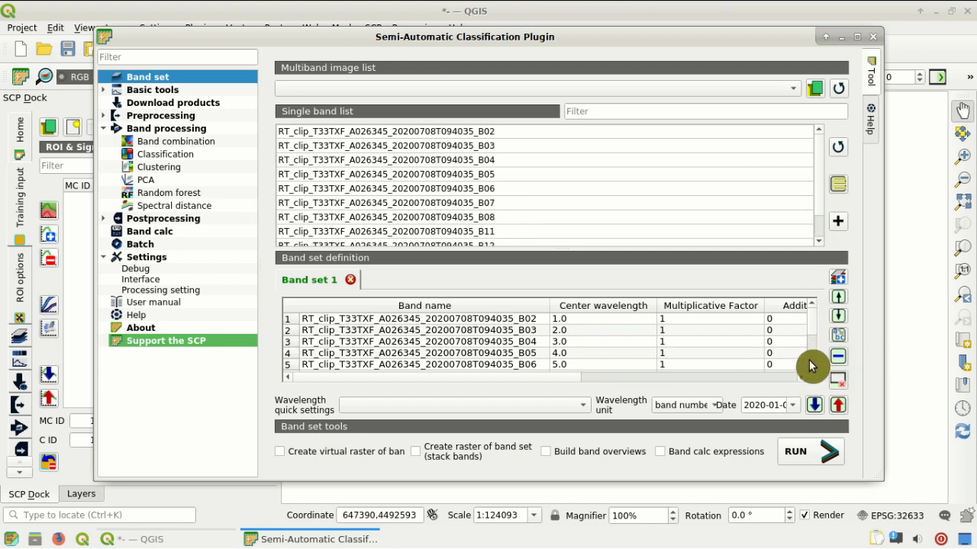
left_click(582, 408)
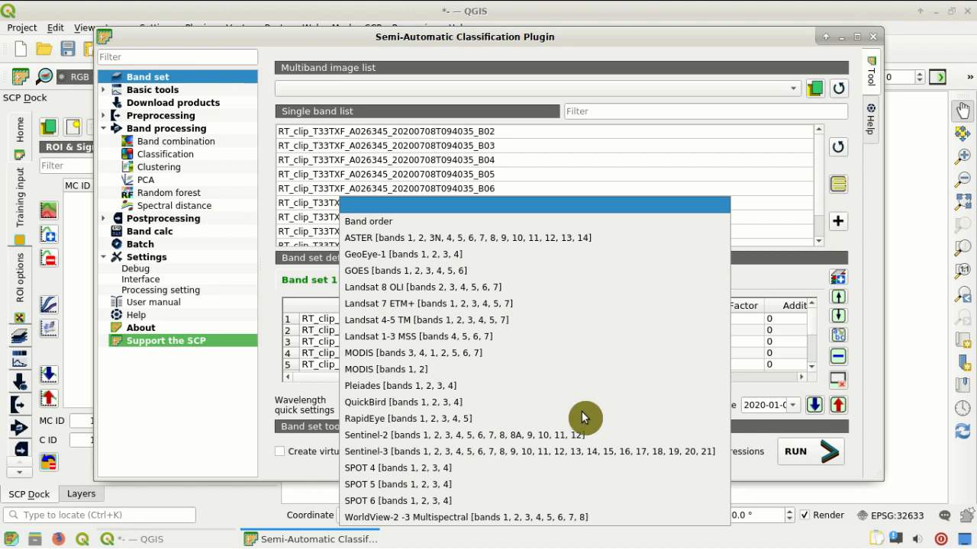
left_click(639, 435)
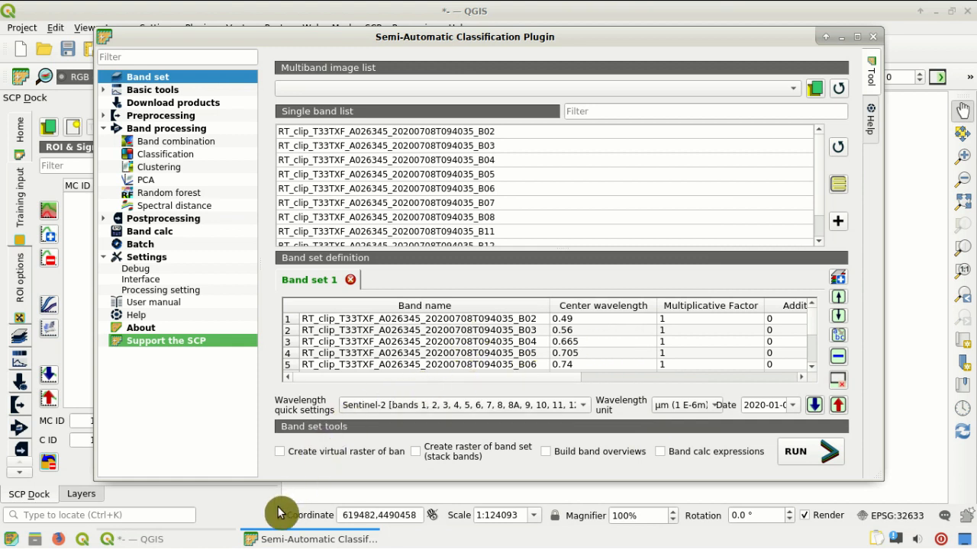
Display the band set on the map as a 7-3-2 RGB color composite and toggle the composite for comparison
left_click(254, 512)
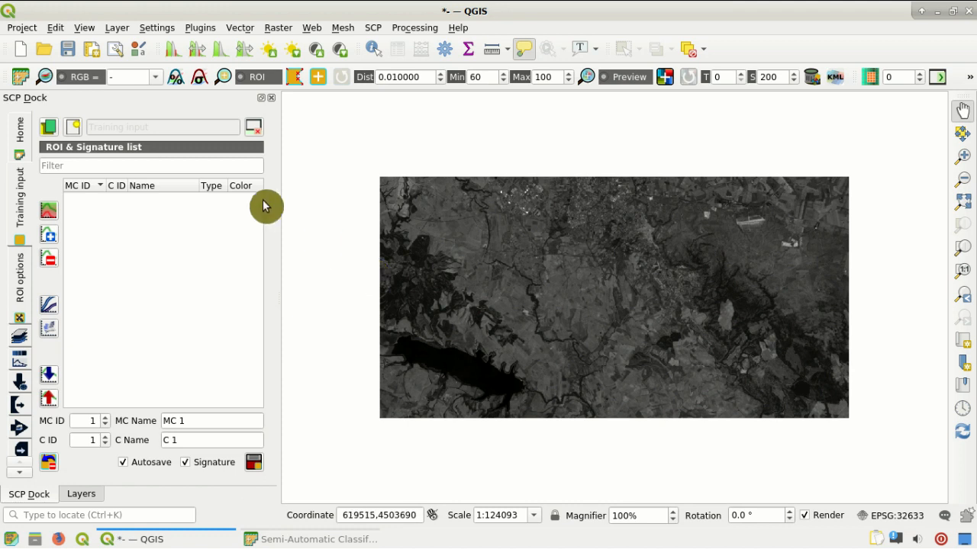
left_click(157, 77)
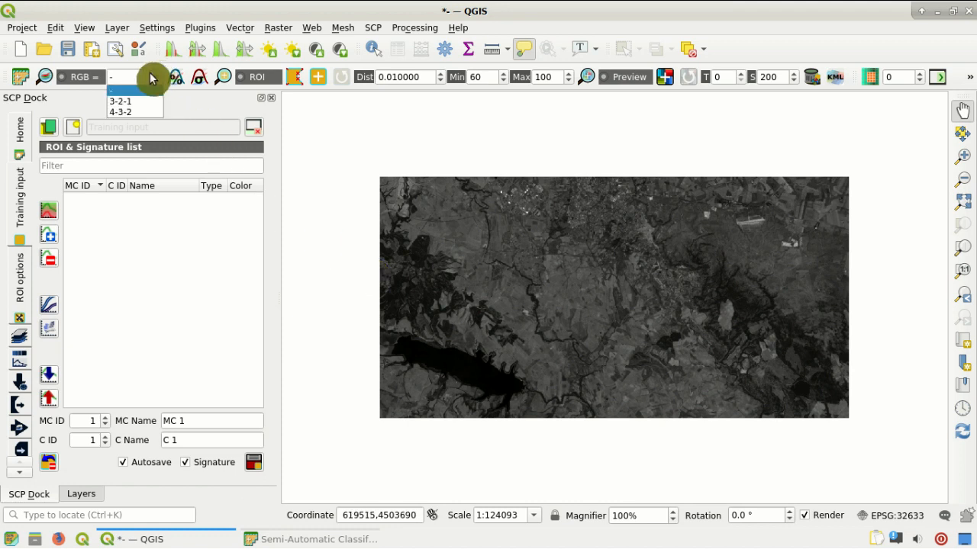
left_click(108, 77)
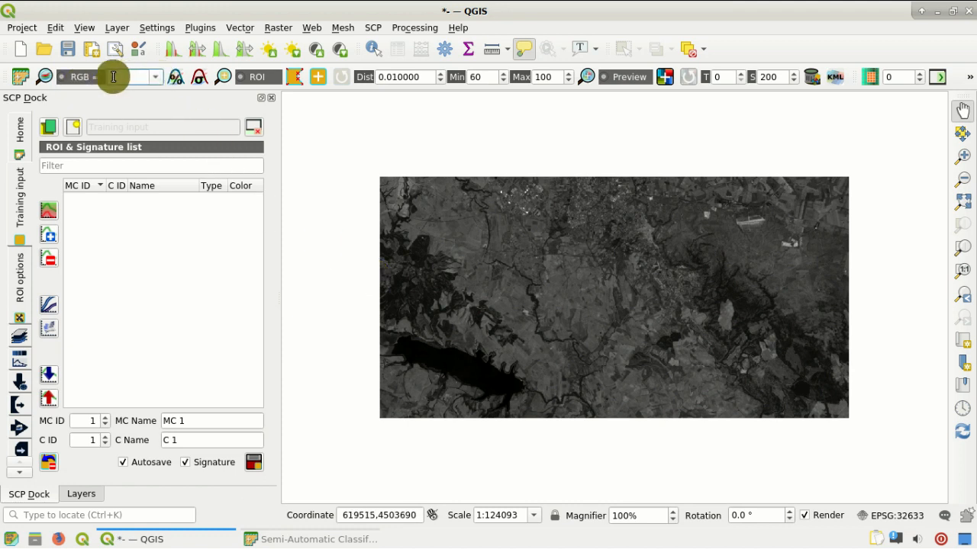
type("7-3-2")
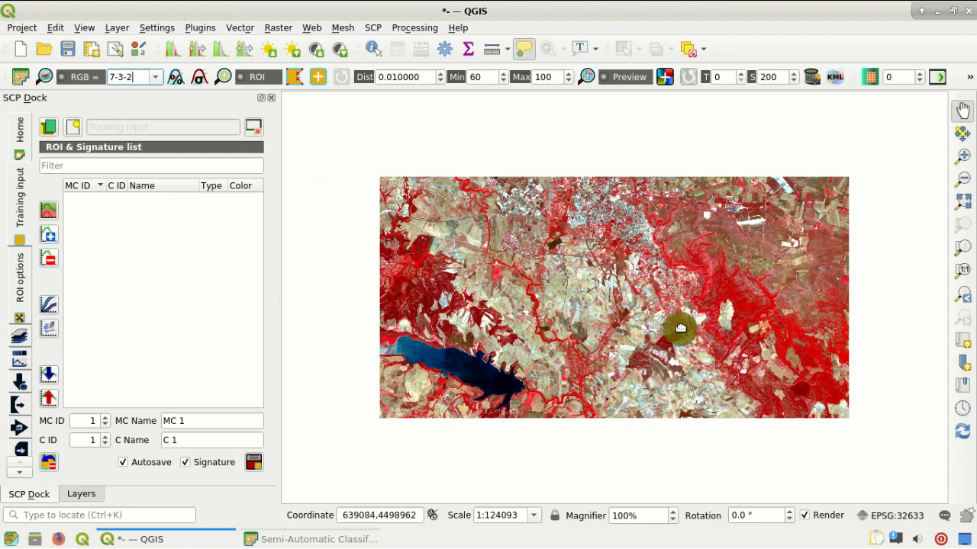
scroll(508, 337, "up", 1)
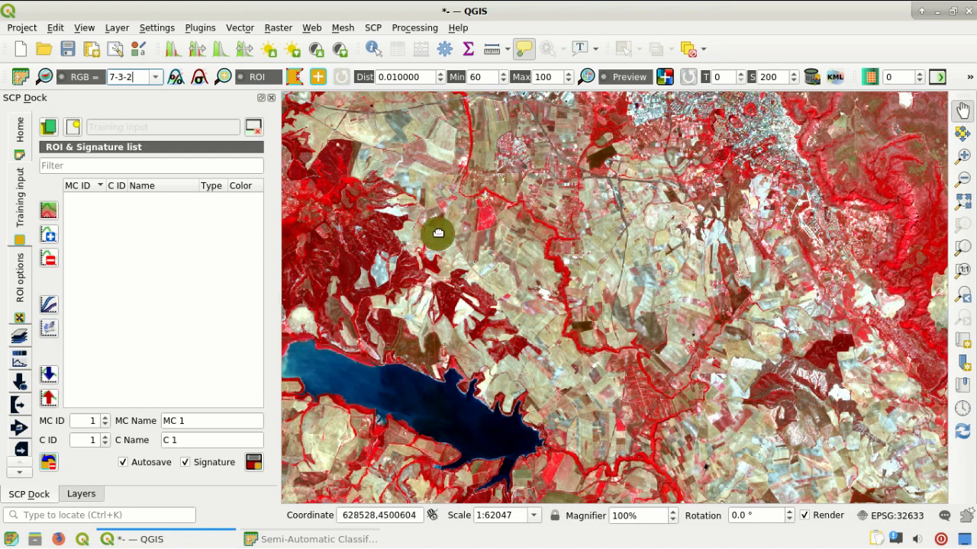
left_click(96, 75)
left_click(96, 75)
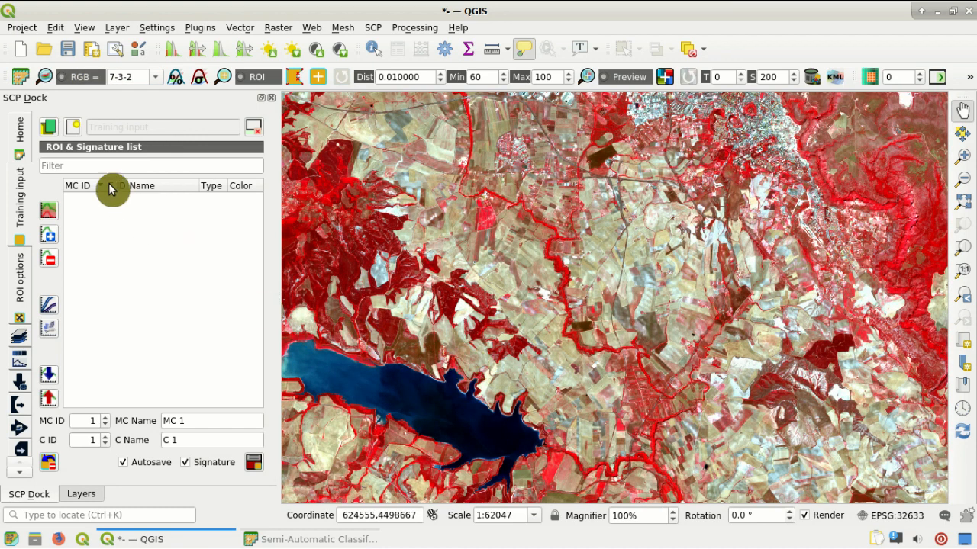
Create a new SCP training input file named training in the sentinel2_sample_converted folder
left_click(73, 127)
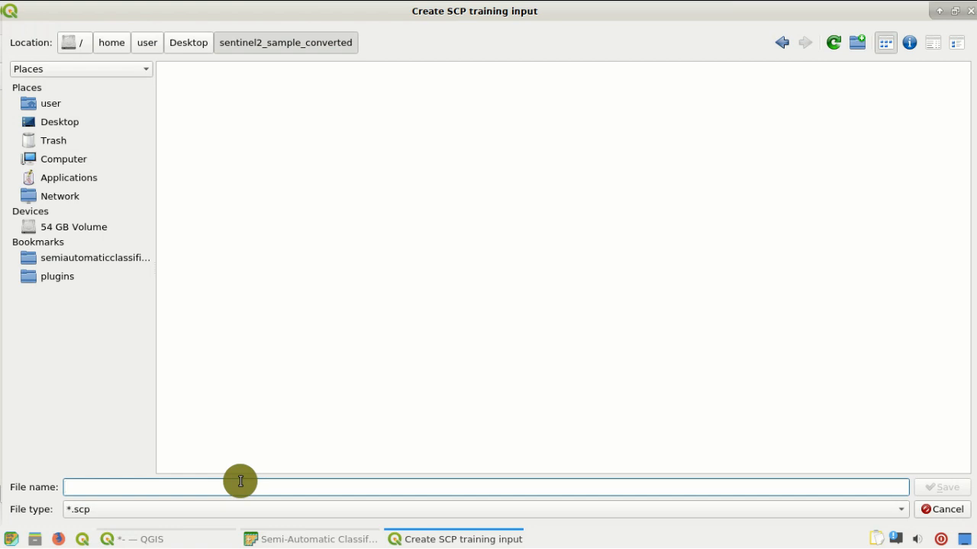
type("training")
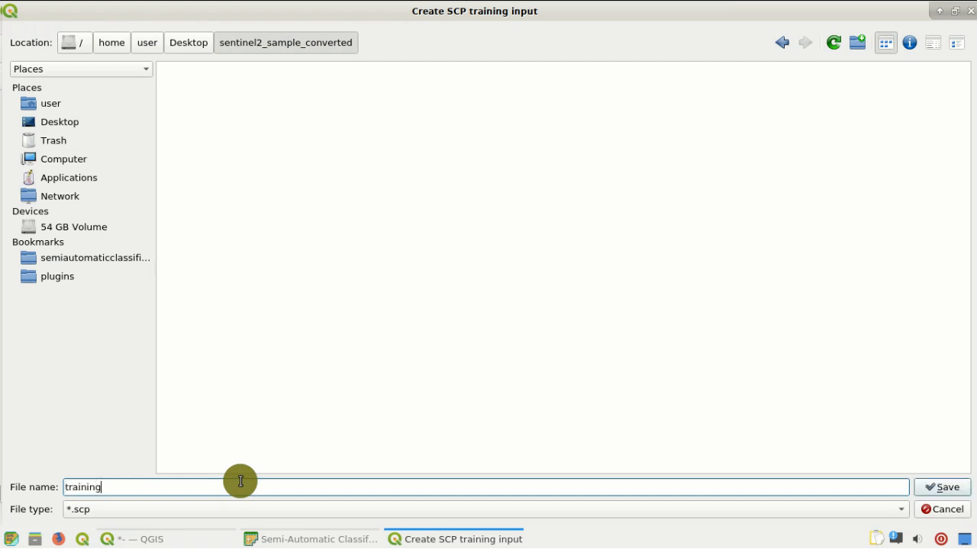
left_click(936, 489)
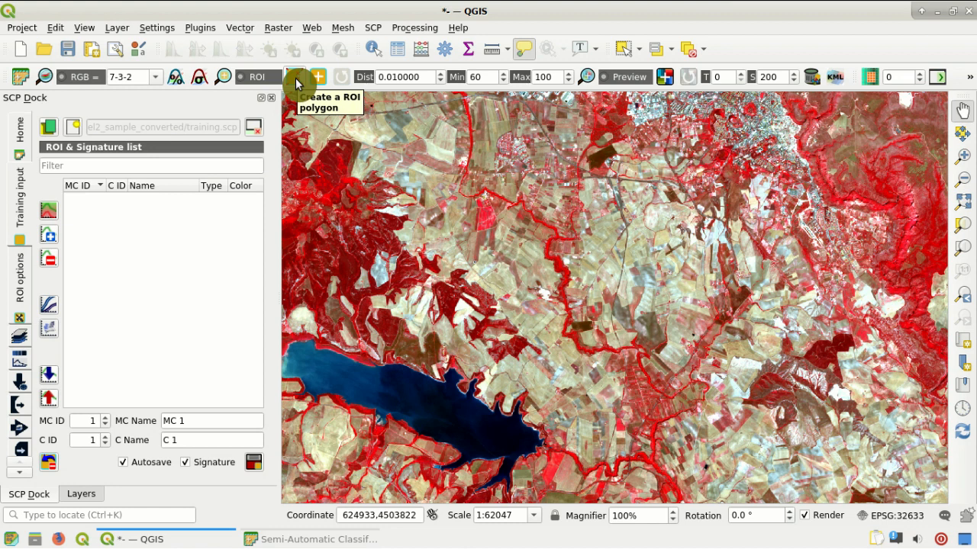
Draw a four-vertex ROI polygon over the open water of the dark blue lake
left_click(296, 82)
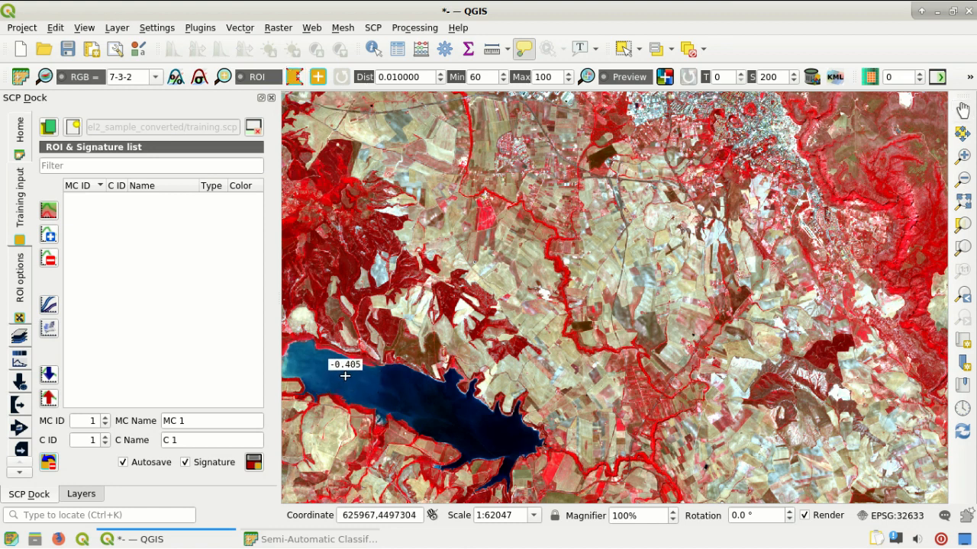
scroll(344, 372, "up", 1)
left_click(455, 380)
left_click(628, 467)
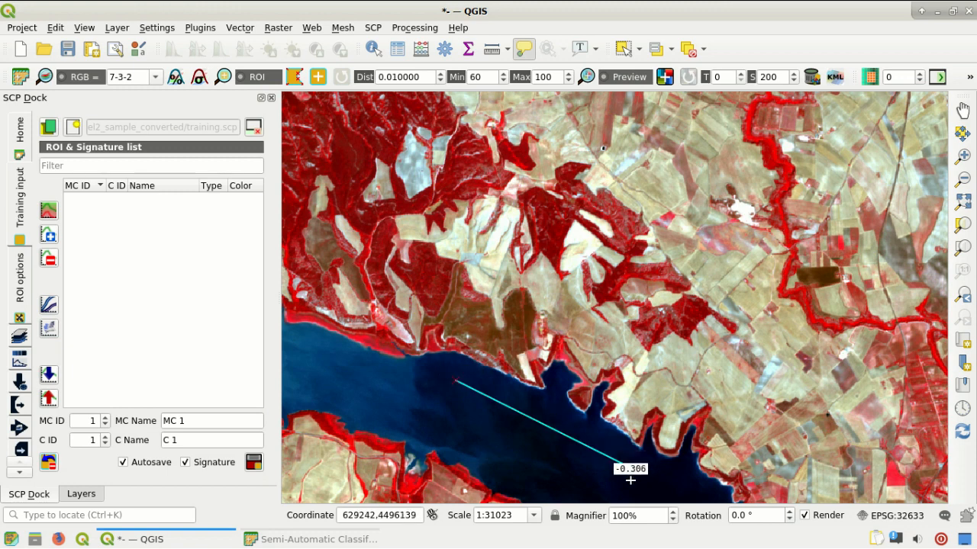
left_click(596, 500)
left_click(324, 401)
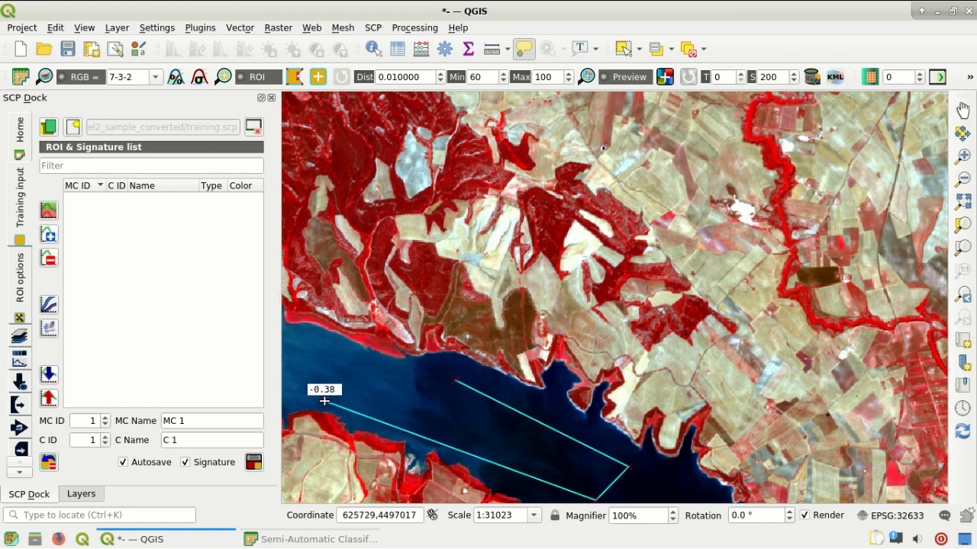
right_click(324, 401)
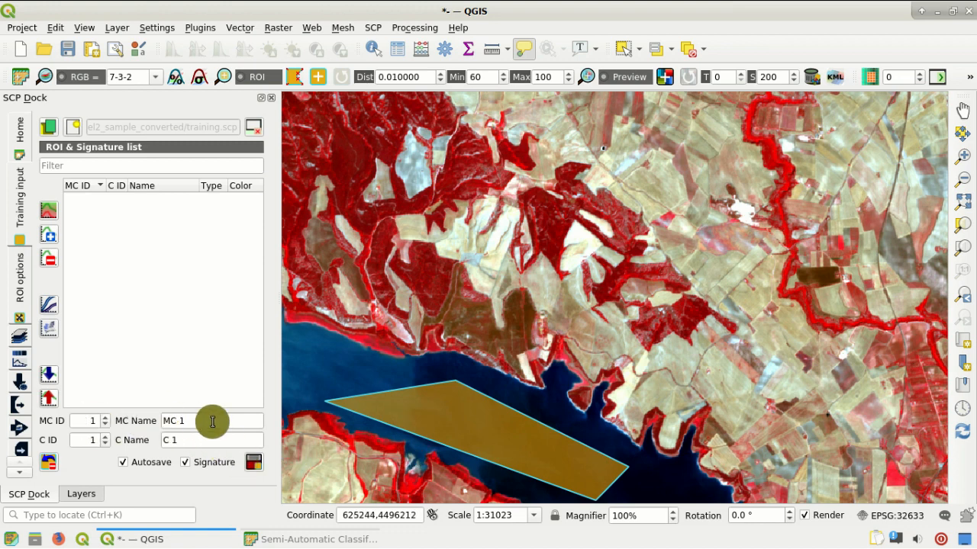
Name the ROI's macroclass Water and its class Lake, and save it to the training input with its signature
left_click_drag(207, 419, 125, 416)
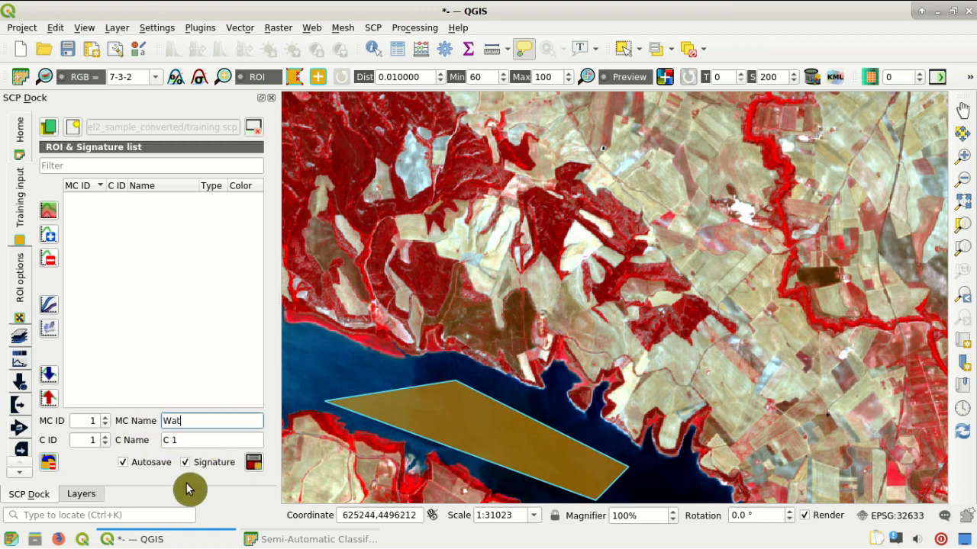
type("Water")
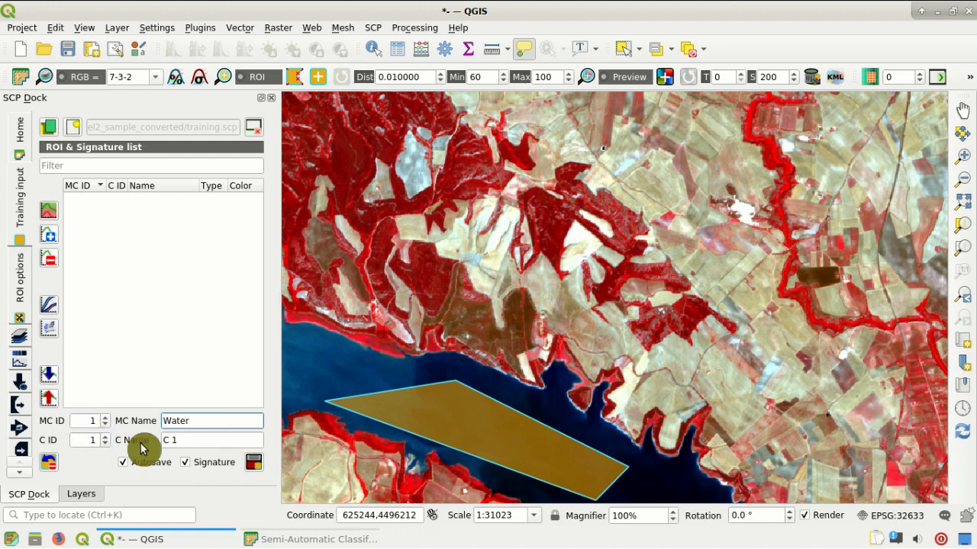
left_click_drag(197, 442, 148, 464)
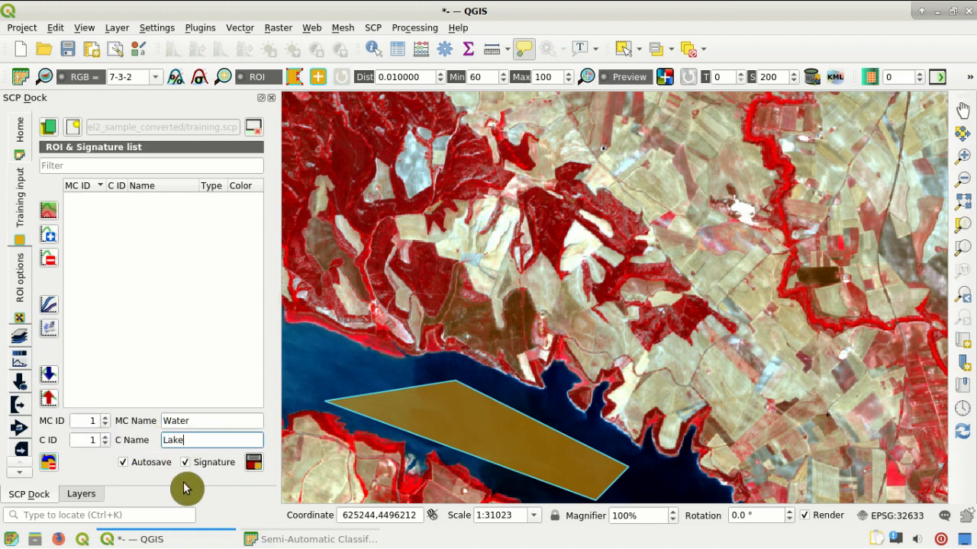
left_click(248, 463)
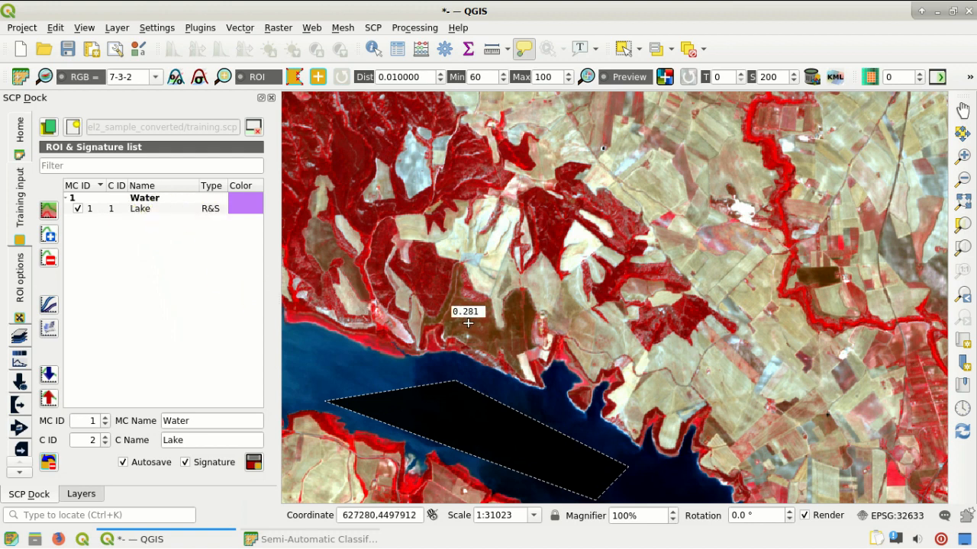
Draw a small ROI polygon over the dense built-up area near the city's eastern edge
scroll(483, 321, "down", 1)
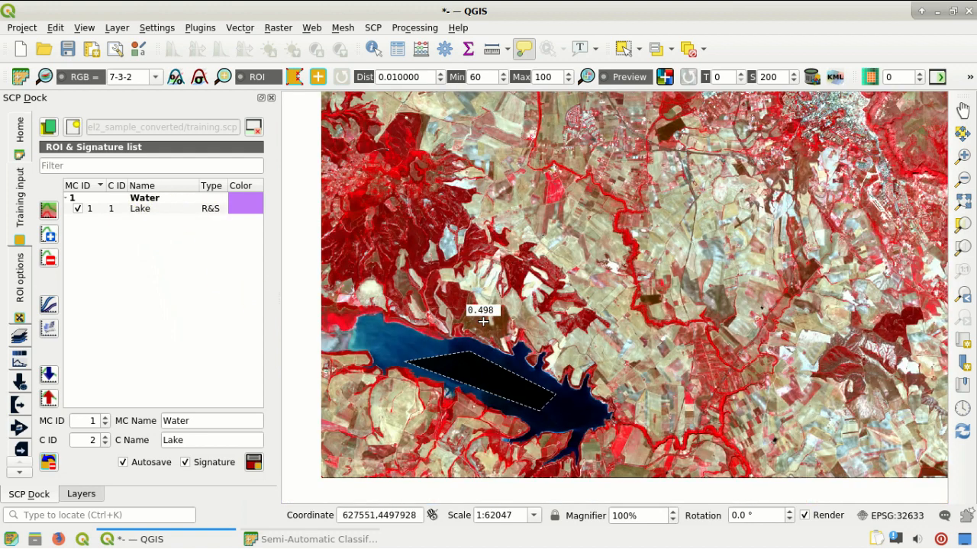
scroll(483, 321, "down", 1)
scroll(692, 193, "up", 1)
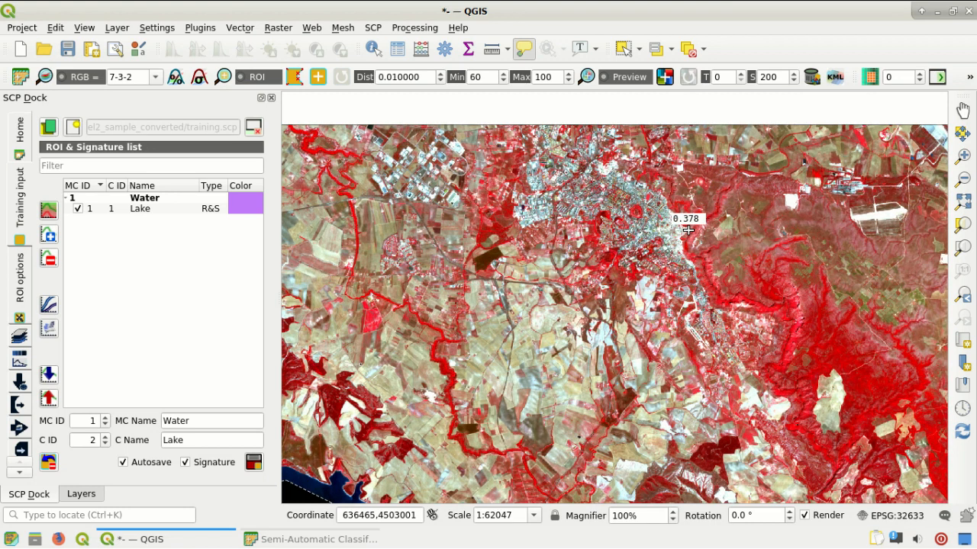
scroll(687, 229, "up", 1)
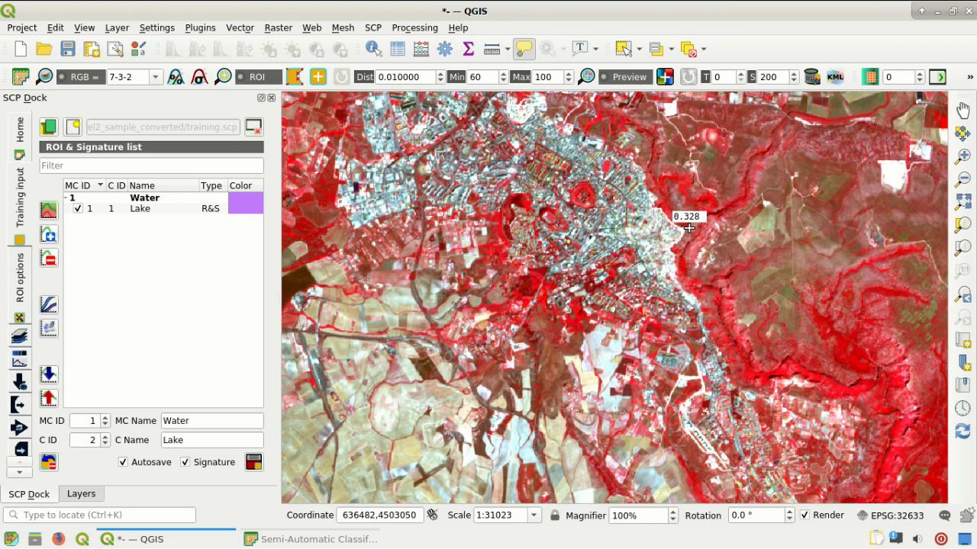
scroll(688, 229, "up", 1)
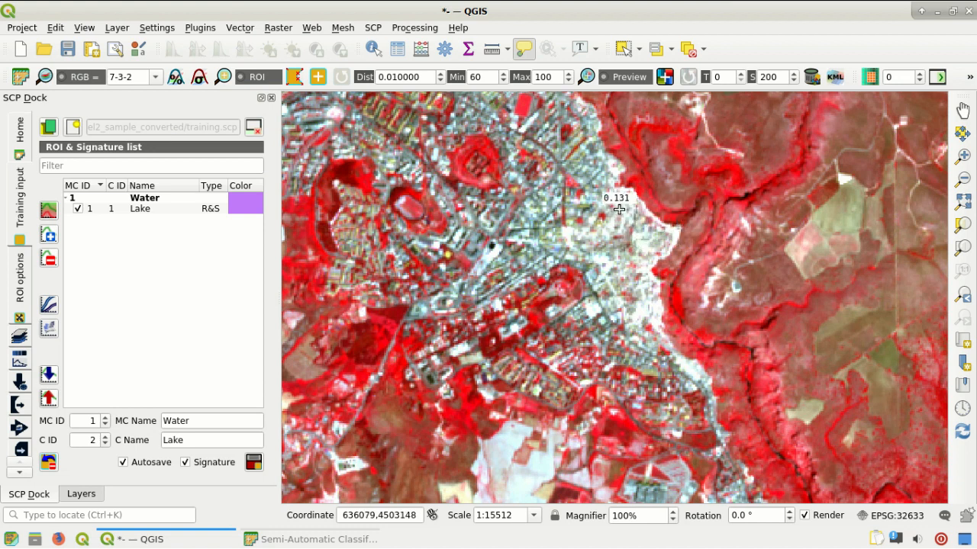
left_click(296, 78)
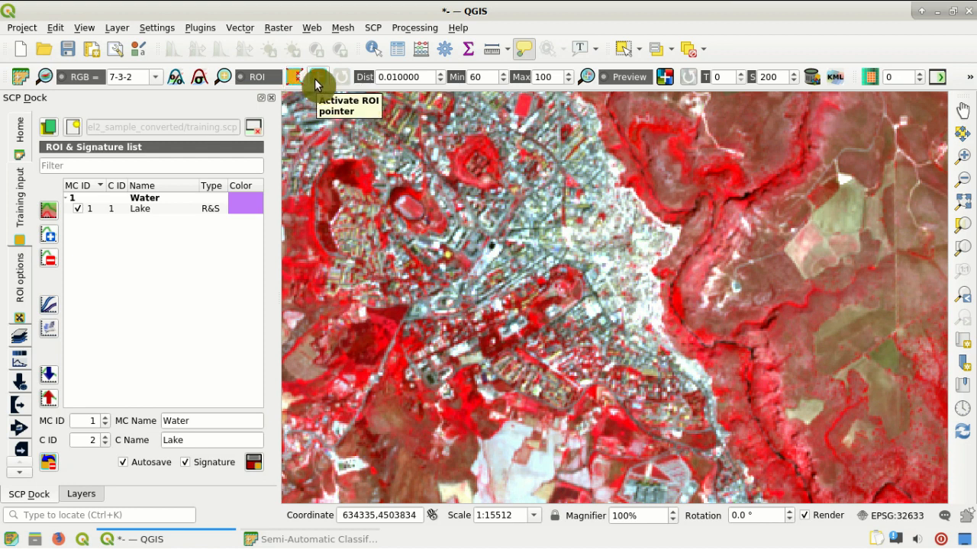
left_click(318, 80)
left_click(294, 79)
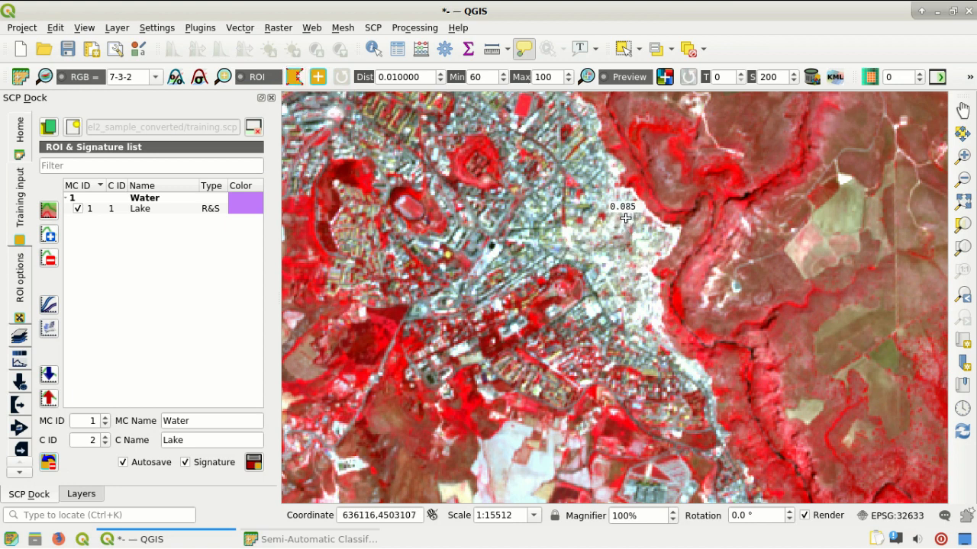
left_click(600, 269)
left_click(556, 254)
left_click(544, 233)
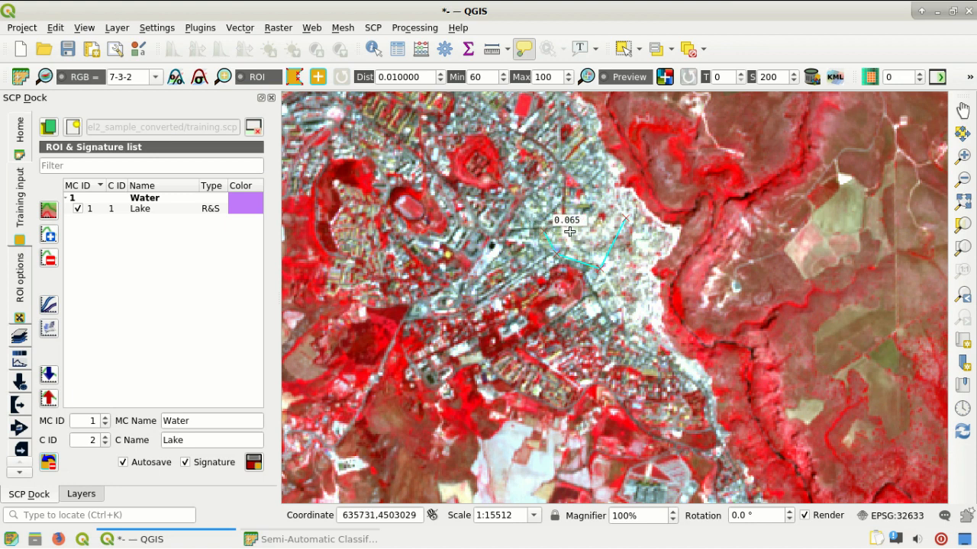
right_click(608, 219)
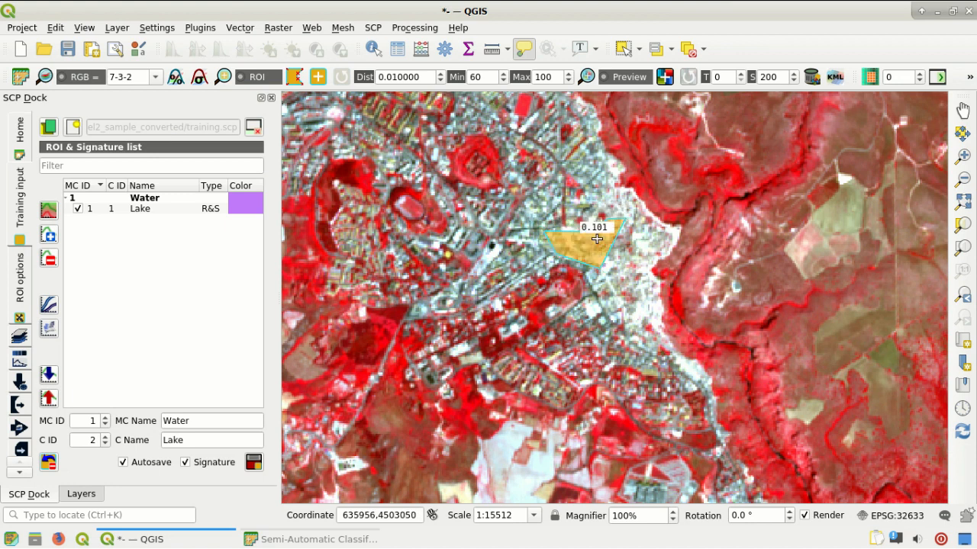
Assign the built-up ROI to macroclass 2 named Builtup with class Builtup1, and save it to the training input
left_click(221, 419)
left_click_drag(221, 419, 155, 393)
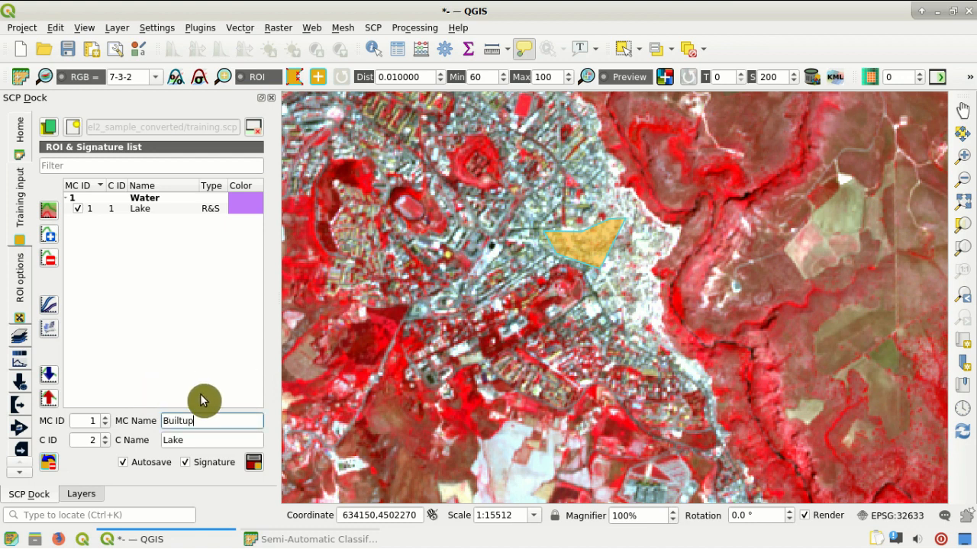
left_click_drag(201, 439, 120, 410)
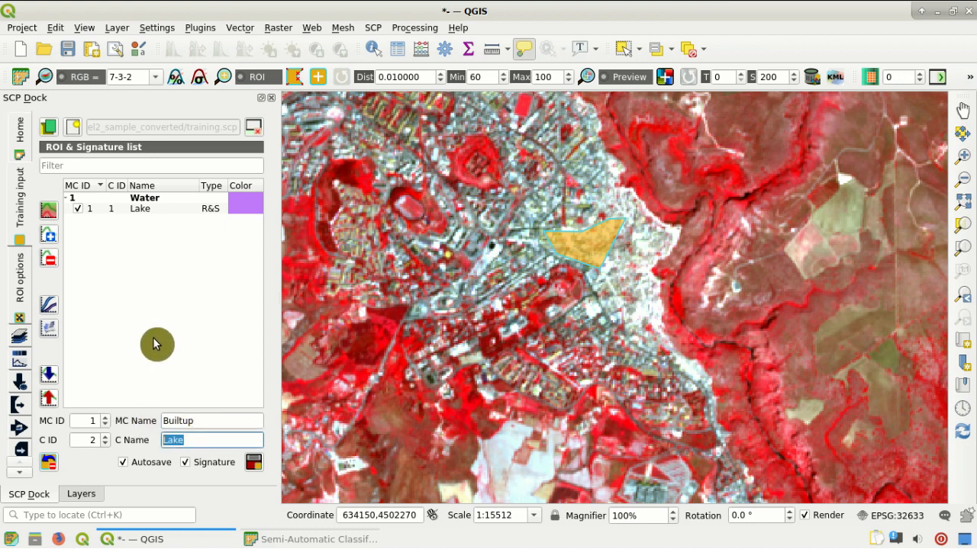
type("Builtup1")
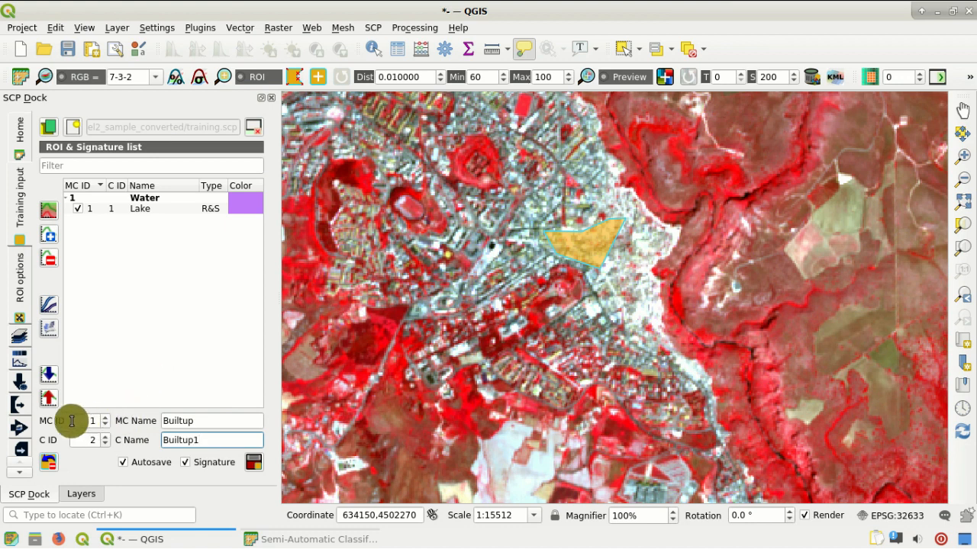
double_click(105, 420)
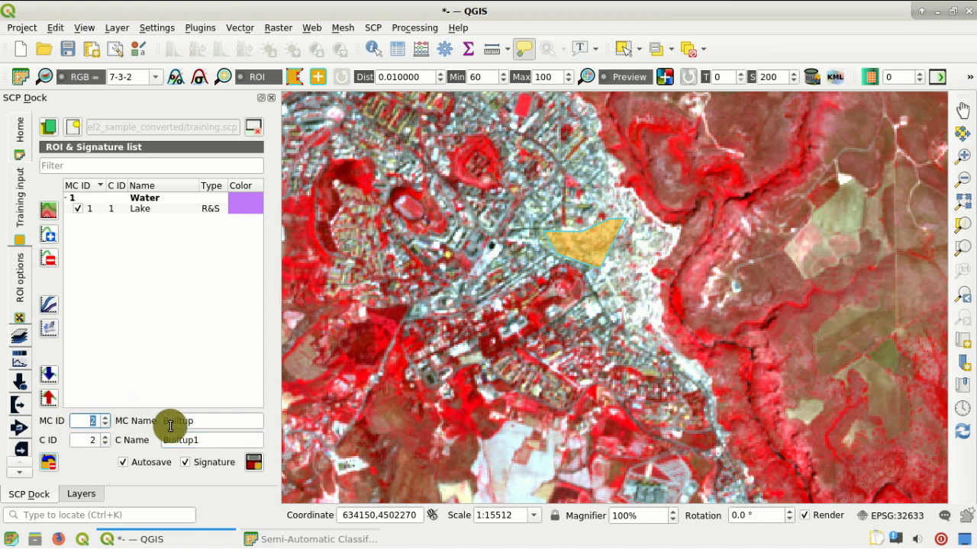
left_click(255, 468)
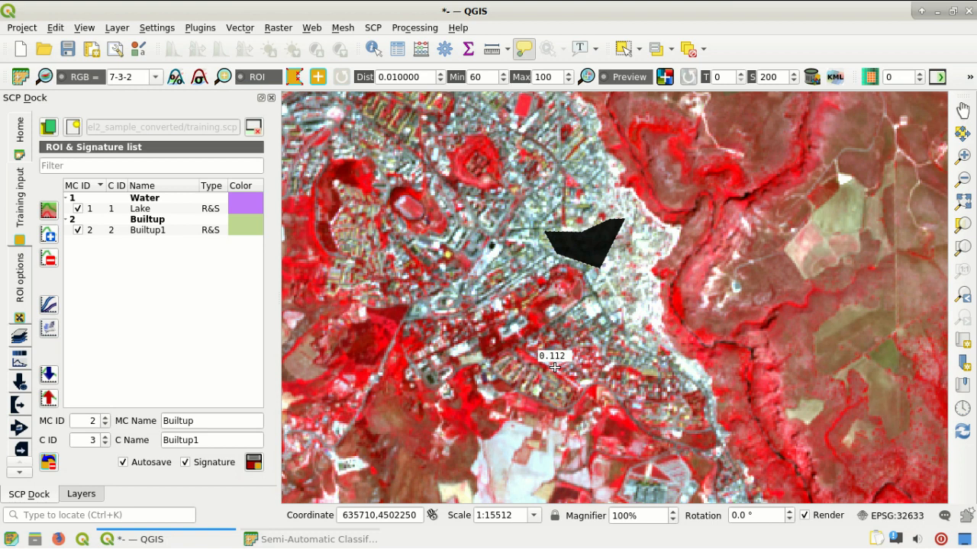
Draw a five-vertex ROI polygon over the red vegetated hillside southeast of the city
scroll(555, 367, "down", 1)
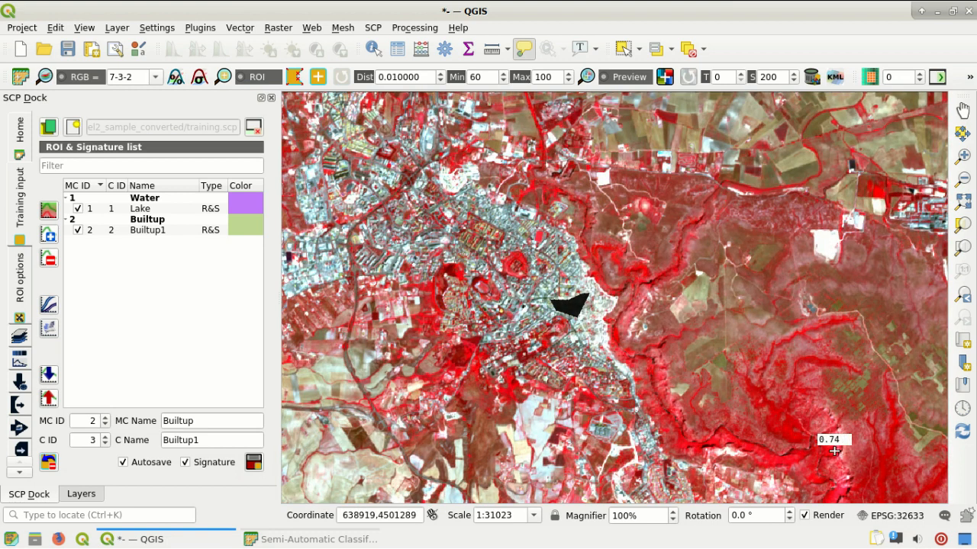
scroll(834, 451, "up", 1)
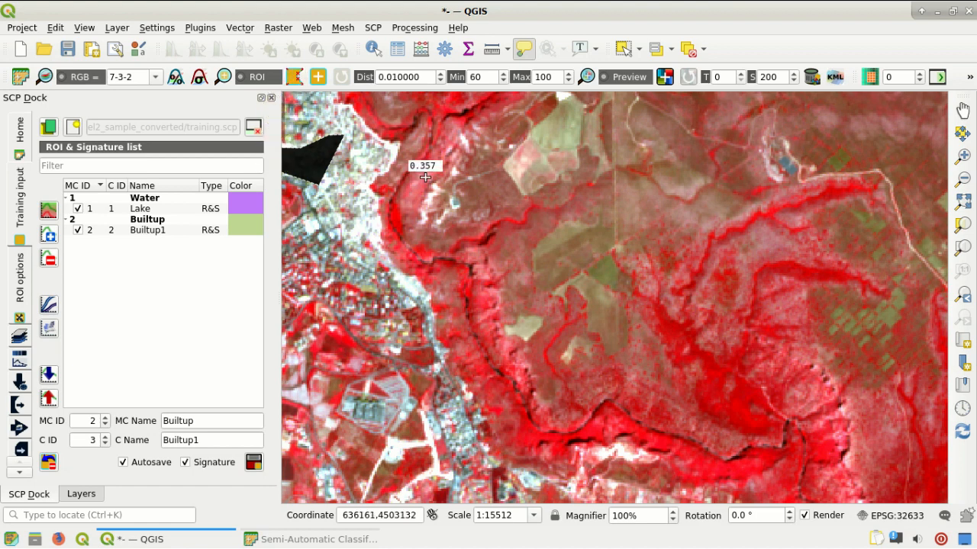
left_click(784, 387)
left_click(765, 435)
left_click(708, 417)
right_click(709, 359)
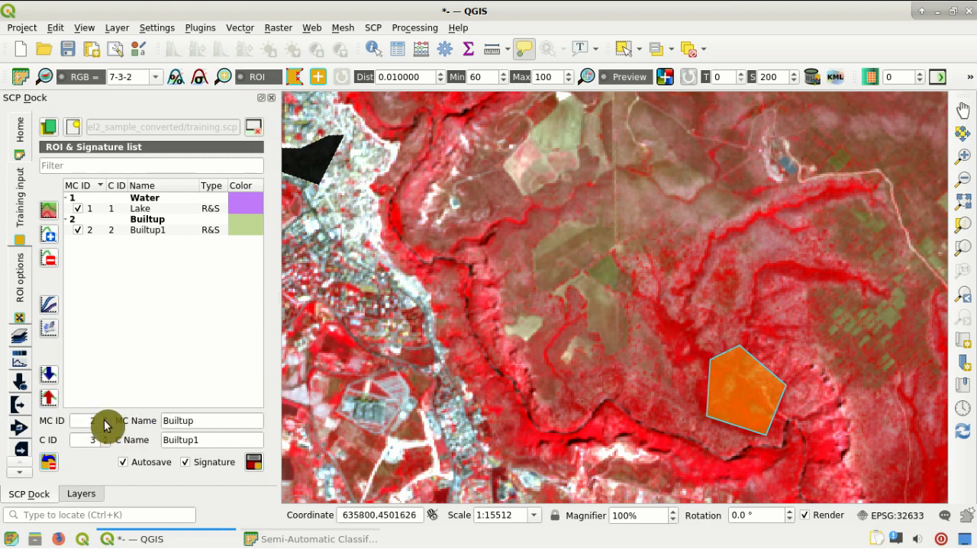
Assign the hillside ROI to macroclass 3 named Vegetation with class Vegetation1, and save it to the training input
double_click(201, 420)
type("Vegetation")
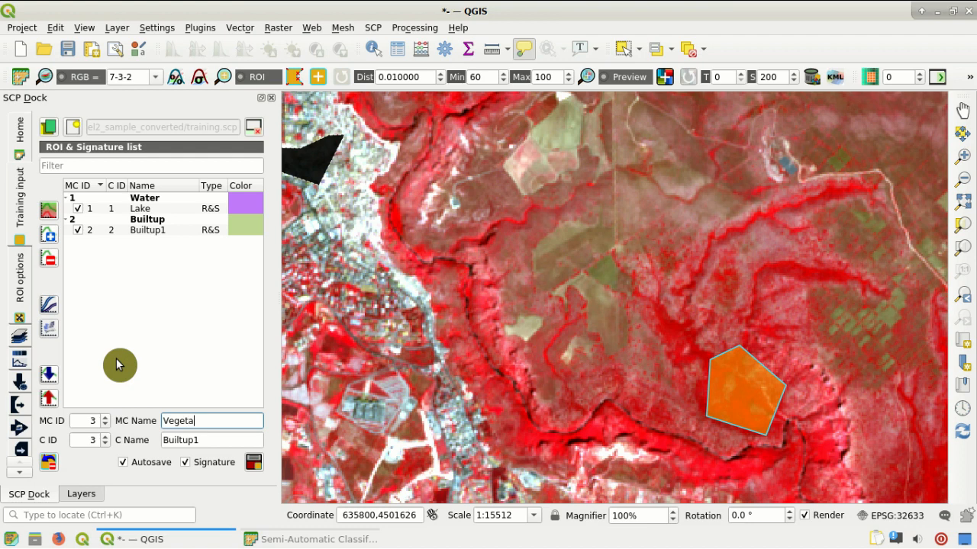
double_click(202, 441)
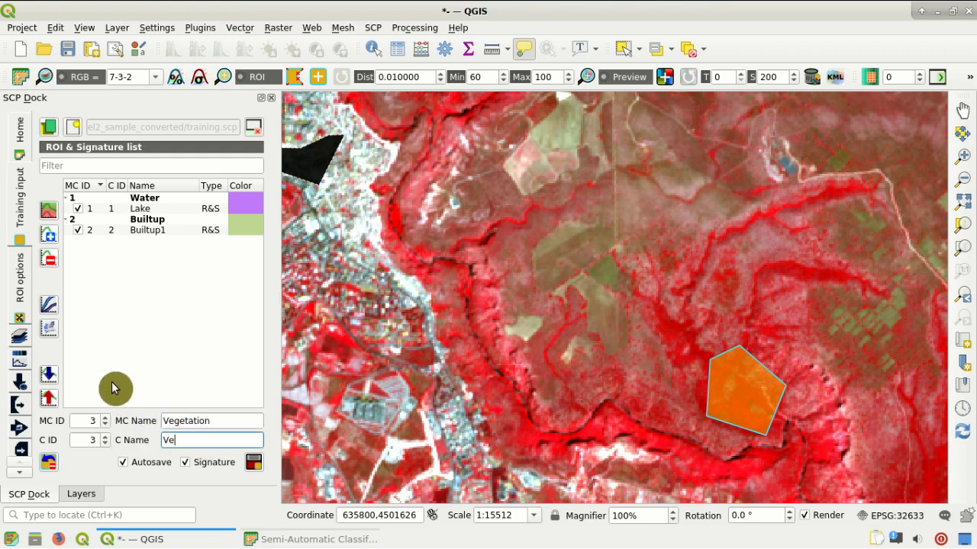
type("Vegetation1")
left_click(254, 463)
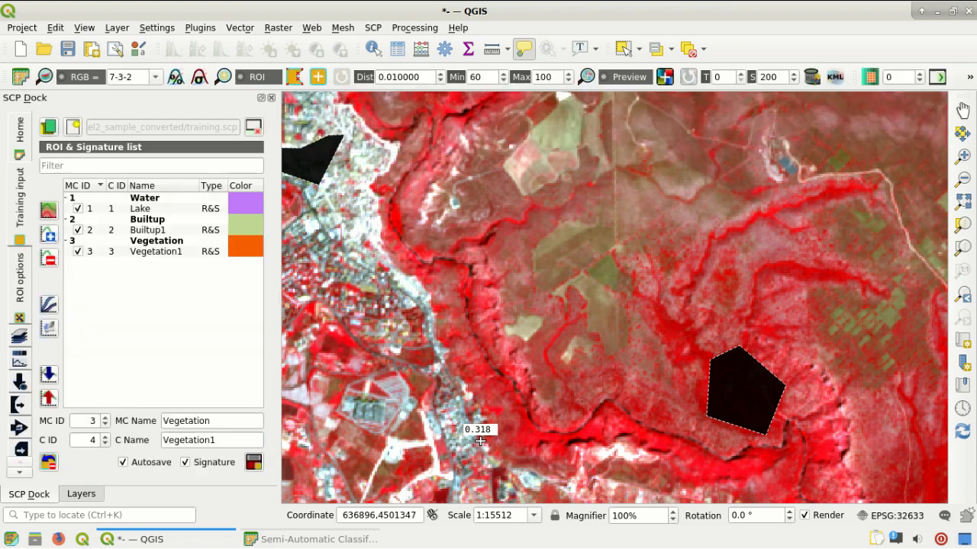
Draw a four-vertex ROI polygon over the pale bare field enclosed by the curved red line, southwest of the city
scroll(499, 413, "down", 1)
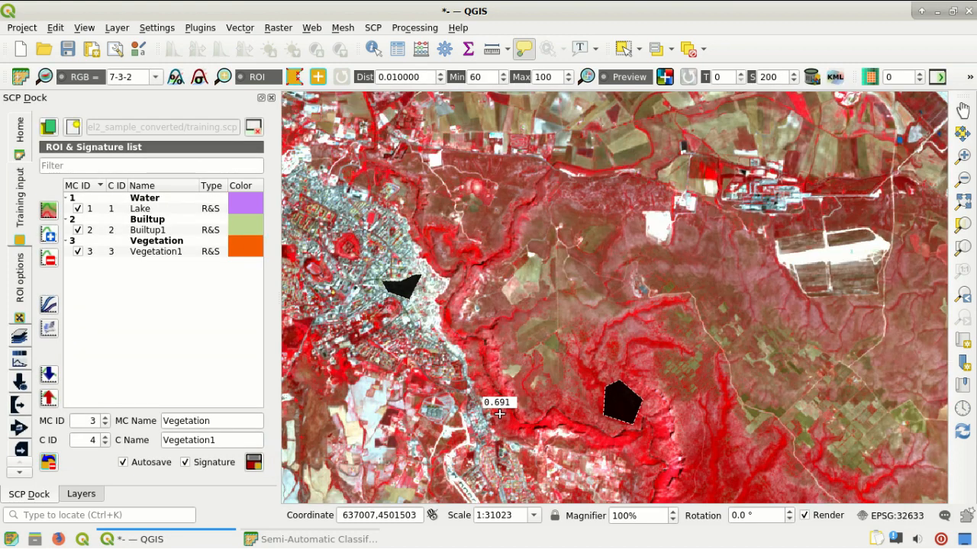
scroll(499, 414, "down", 1)
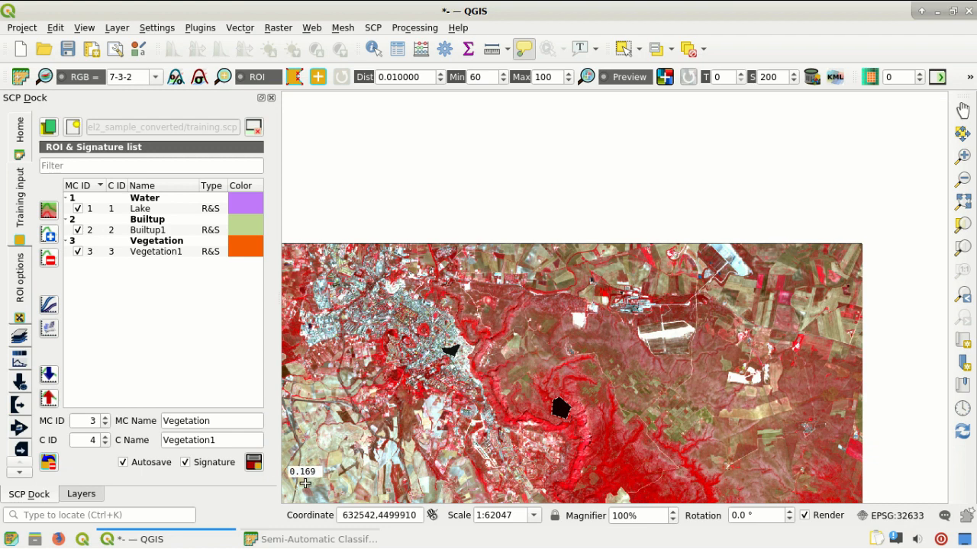
scroll(304, 483, "up", 2)
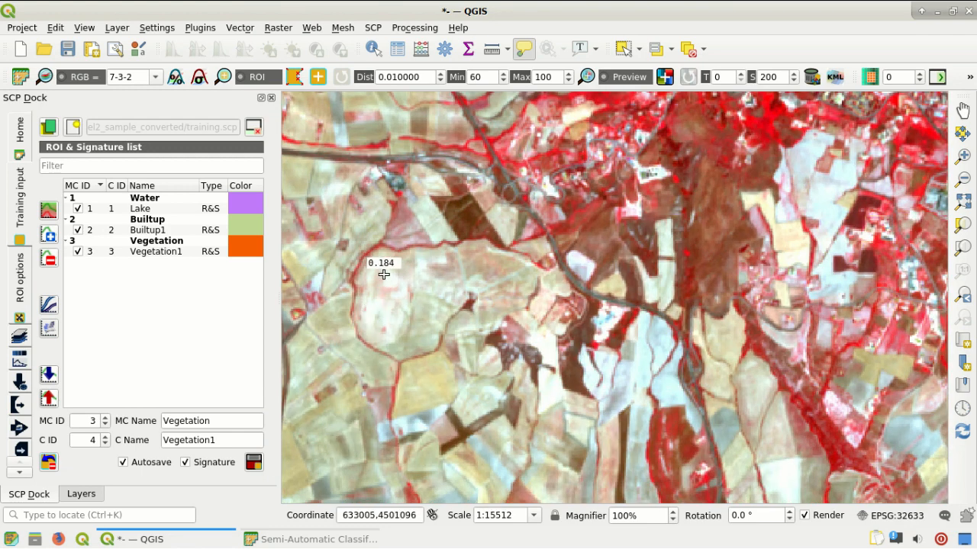
left_click(375, 265)
left_click(364, 327)
left_click(422, 351)
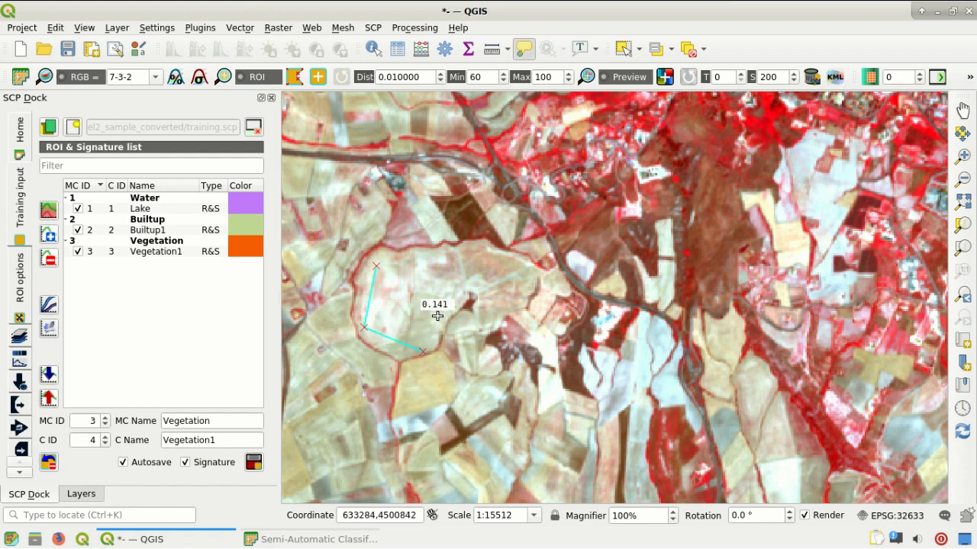
right_click(451, 276)
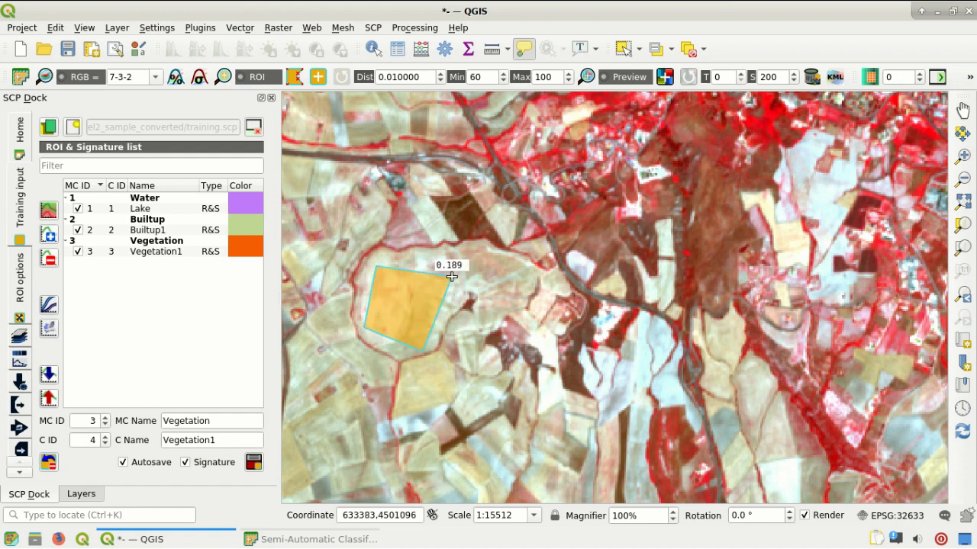
Assign the bare field ROI to macroclass 4 named Bare soil with class Bare soil1, and save it to the training input
left_click(104, 417)
left_click_drag(216, 418, 98, 362)
type("Bare s")
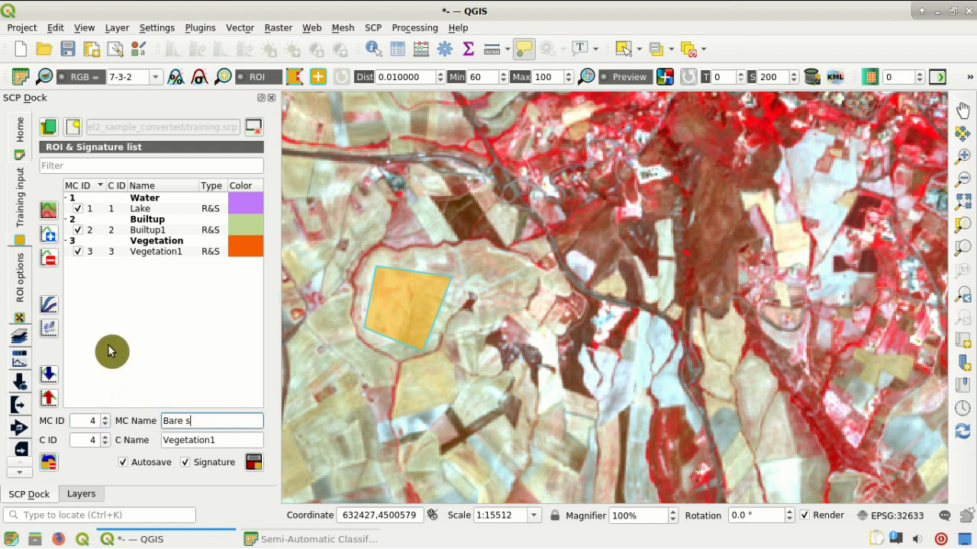
type("oil")
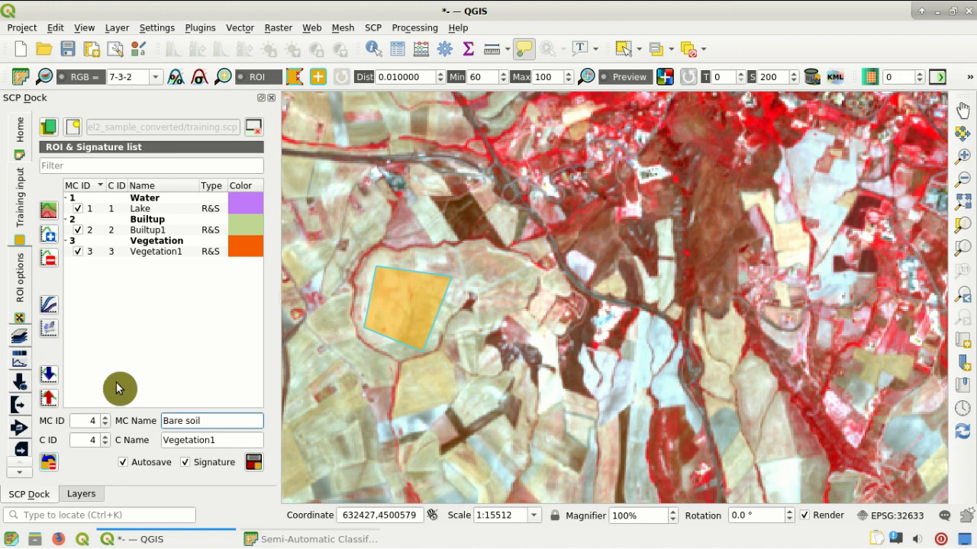
left_click_drag(222, 436, 129, 418)
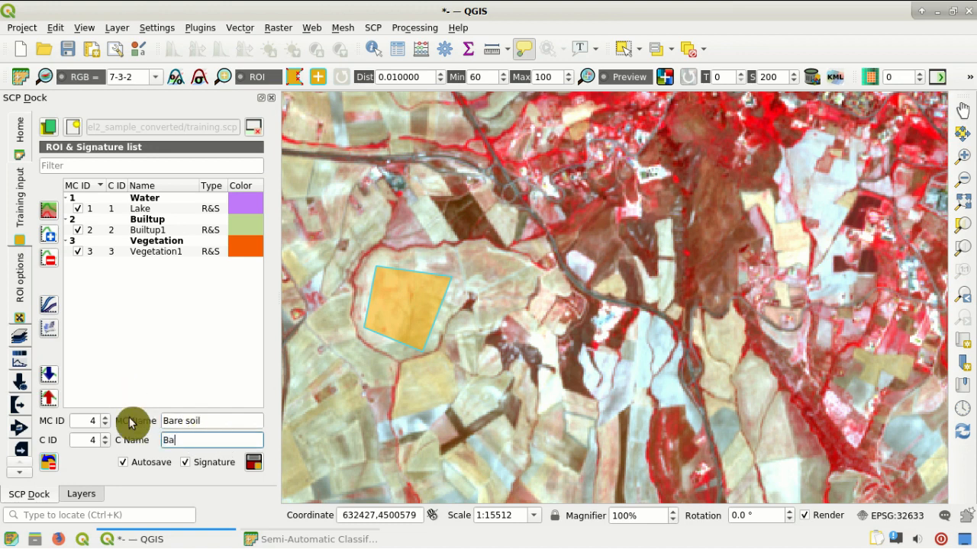
type("Bare soil1")
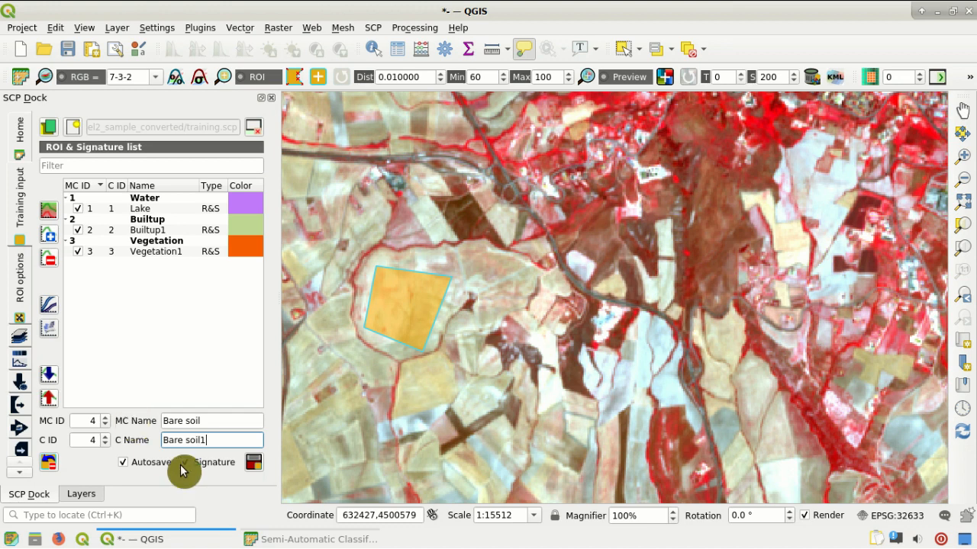
left_click(254, 462)
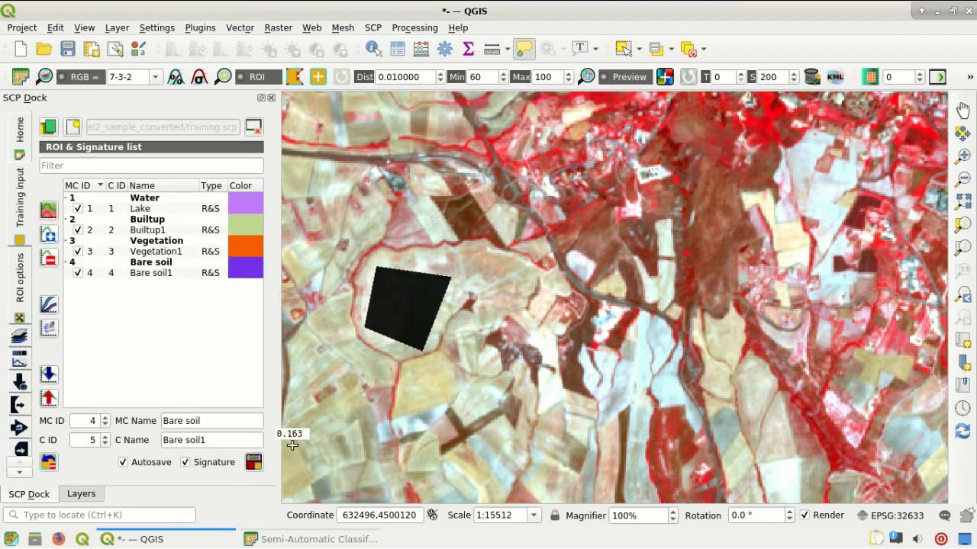
Draw a four-vertex ROI over the dark red vegetation north of the lake and save it as class Vegetation2 in macroclass 3, Vegetation
left_click(47, 76)
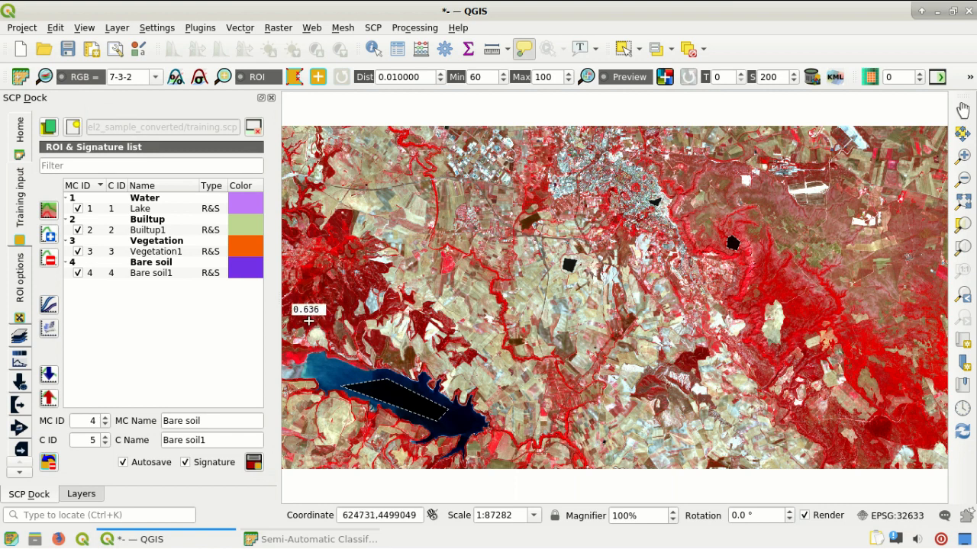
scroll(305, 311, "up", 2)
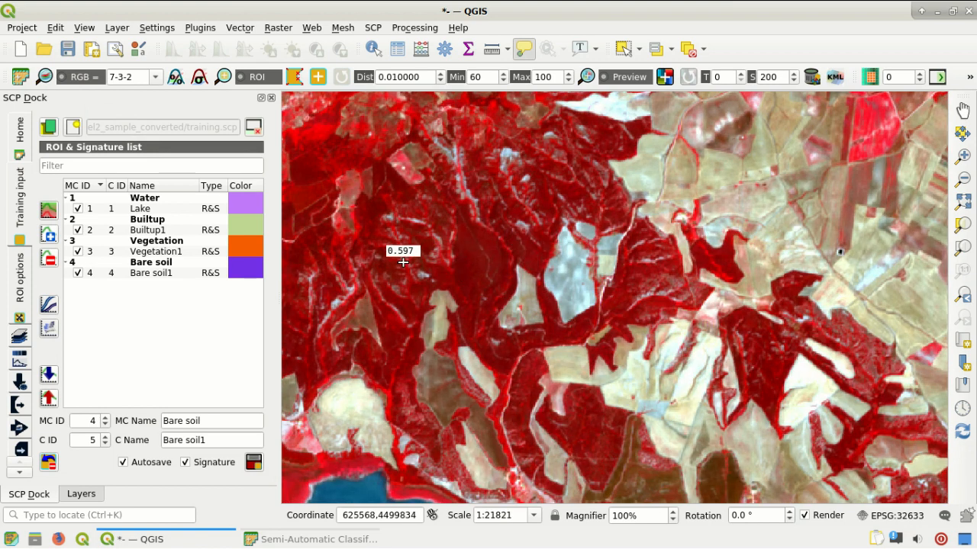
left_click(293, 77)
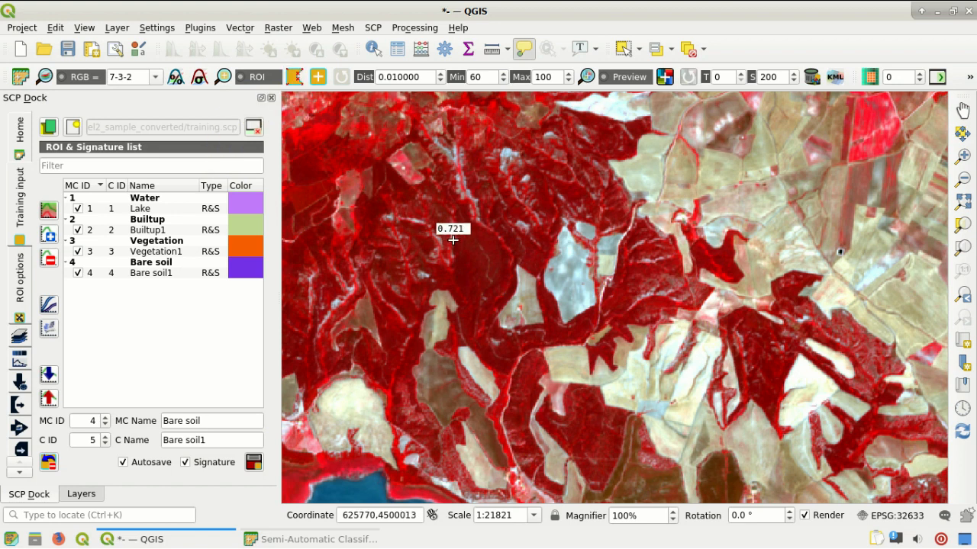
left_click(500, 294)
right_click(500, 244)
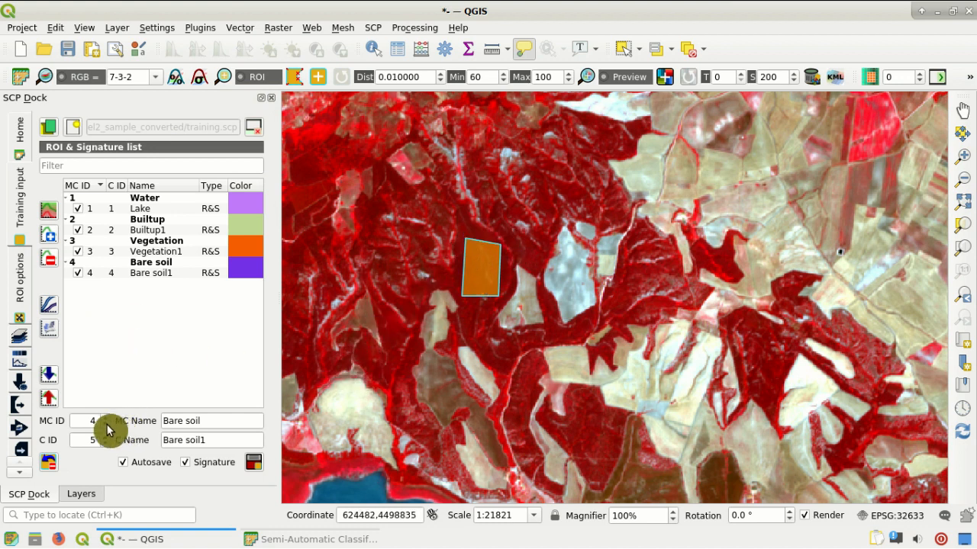
triple_click(207, 439)
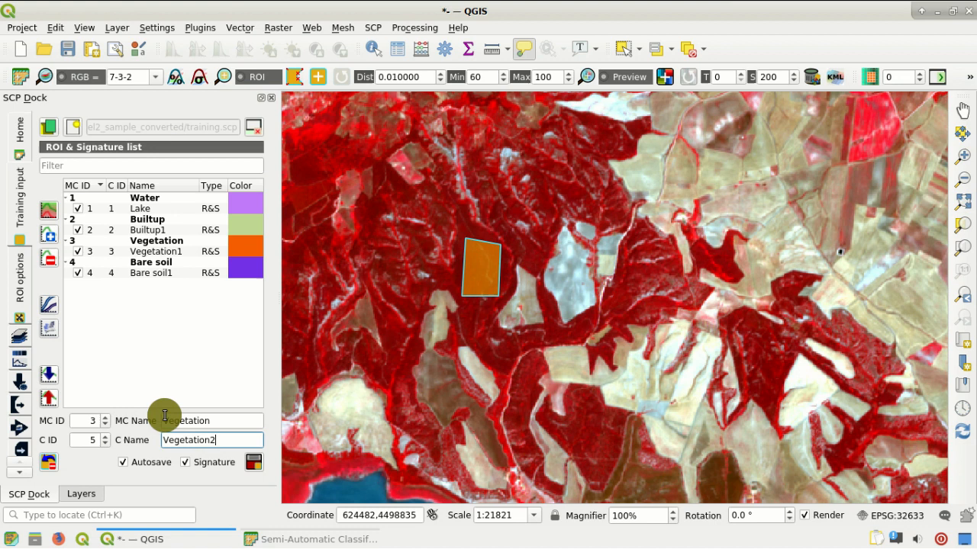
left_click(253, 464)
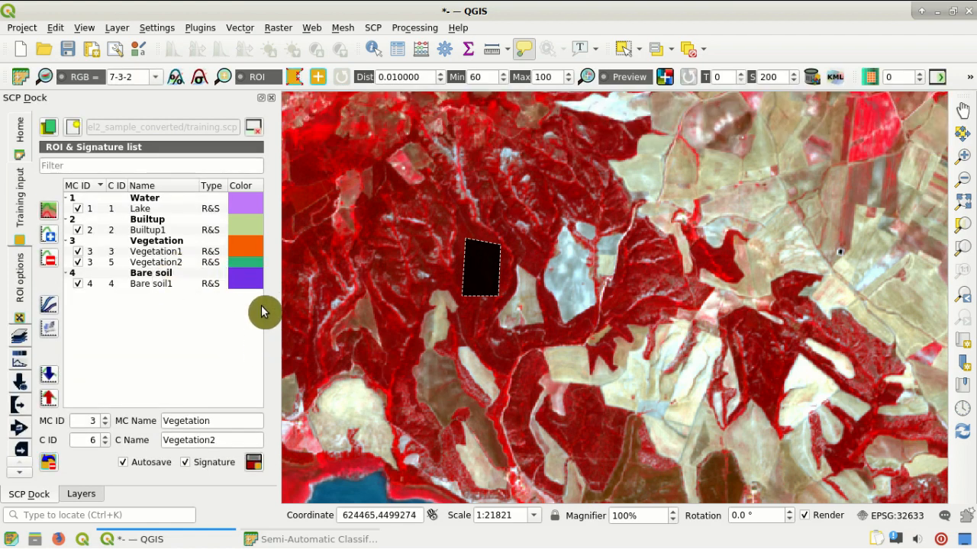
Set the Water macroclass colour to blue and the Builtup macroclass colour to red #ff0000
double_click(246, 201)
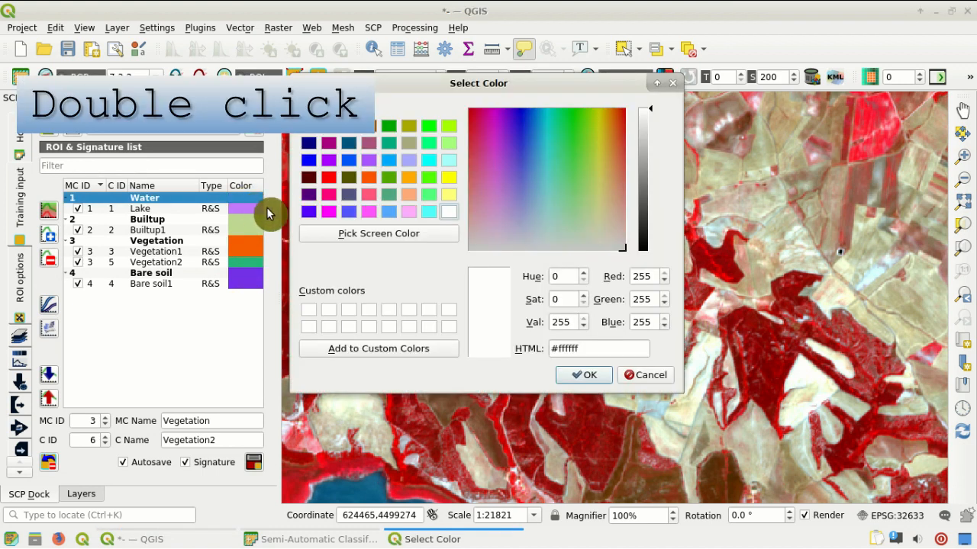
left_click(312, 159)
left_click(580, 377)
double_click(259, 218)
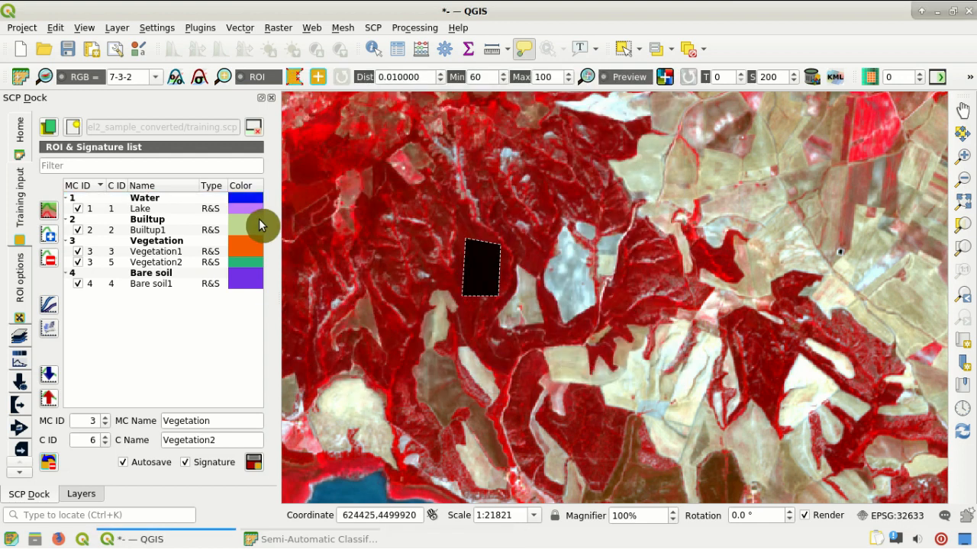
left_click(327, 177)
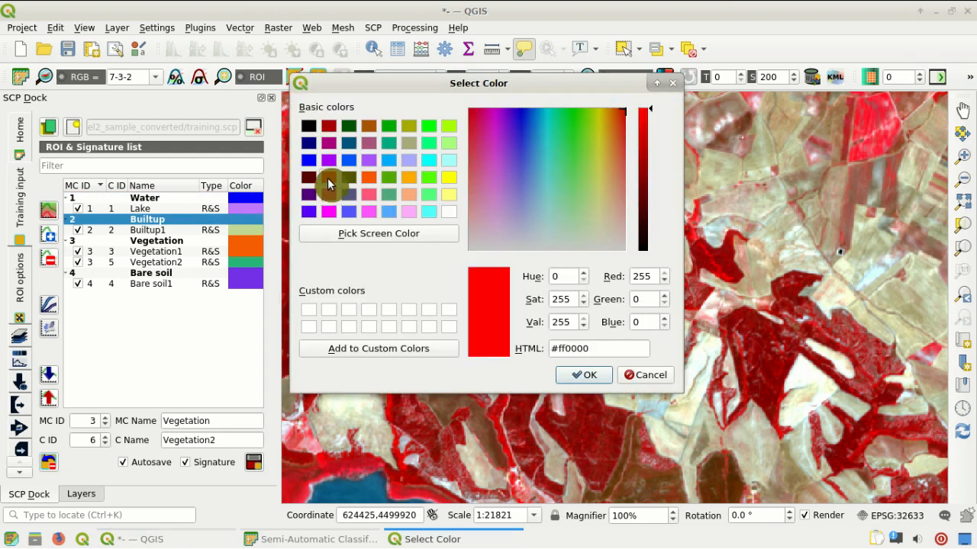
left_click(574, 377)
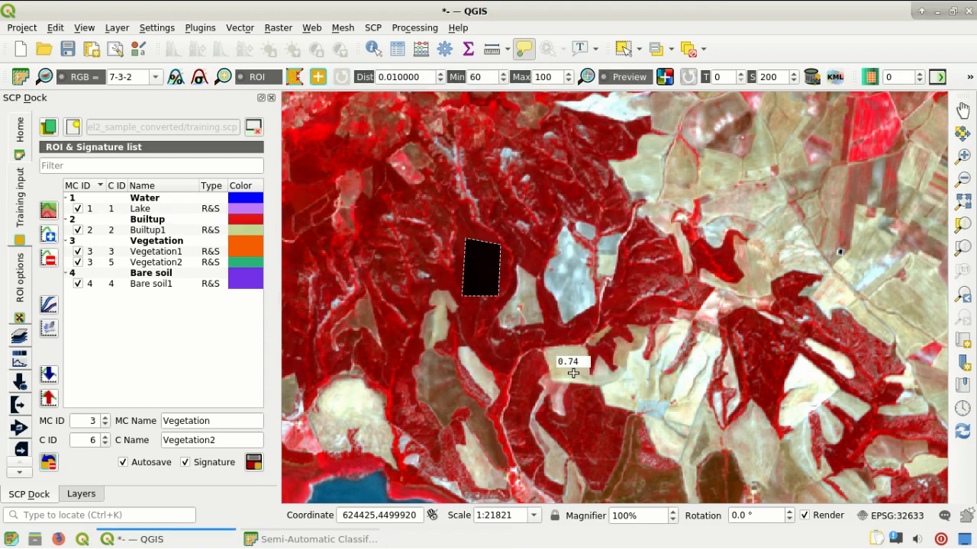
Set the Vegetation macroclass colour to green #00aa00
double_click(244, 243)
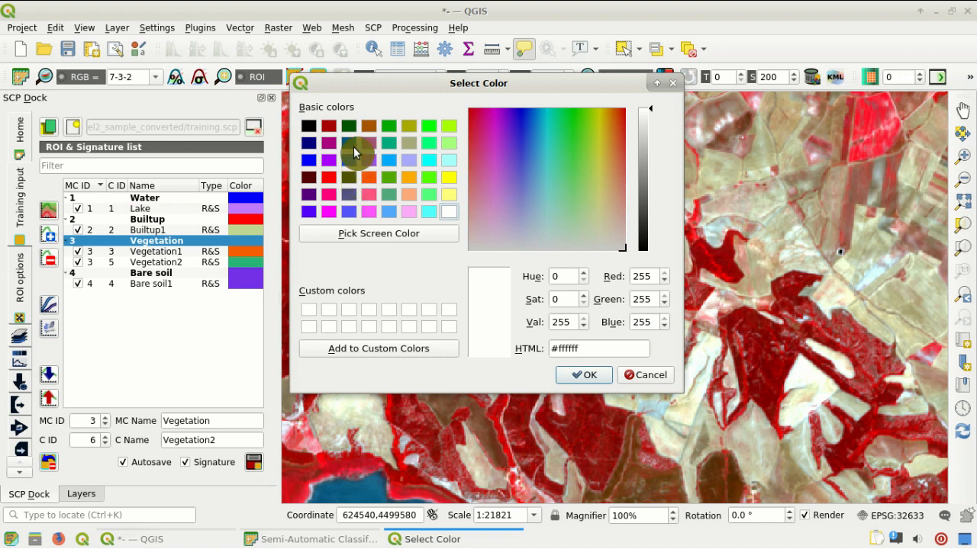
left_click(388, 125)
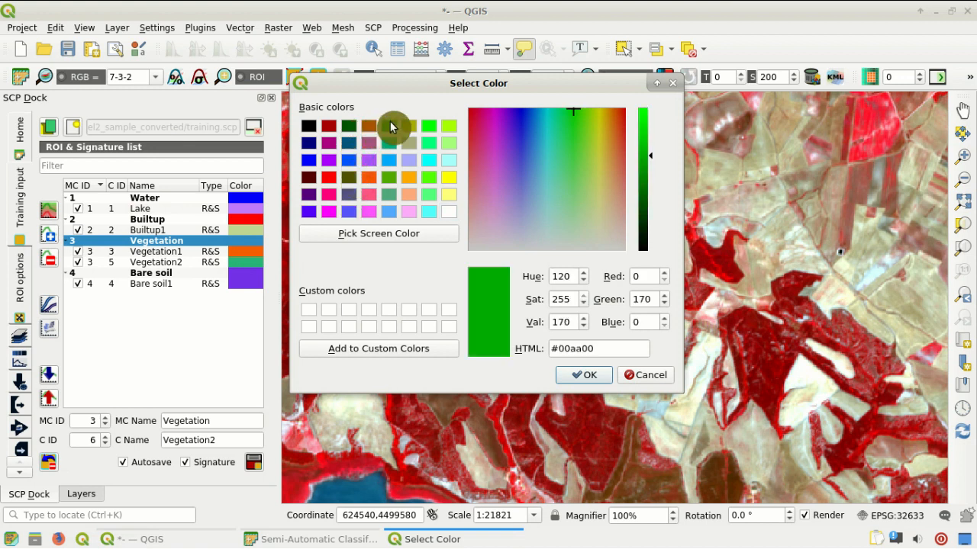
left_click(586, 376)
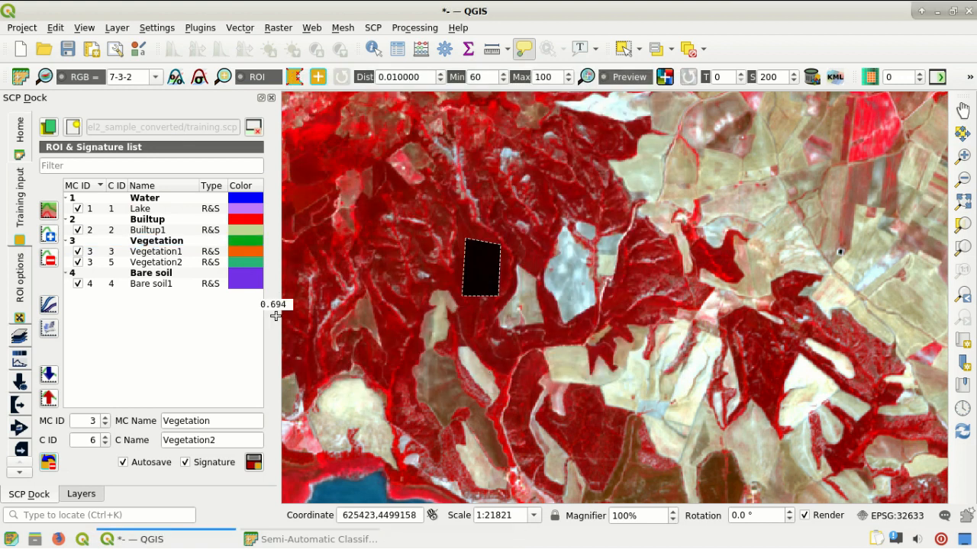
Set the Bare soil macroclass colour to yellow #ffff00
double_click(254, 274)
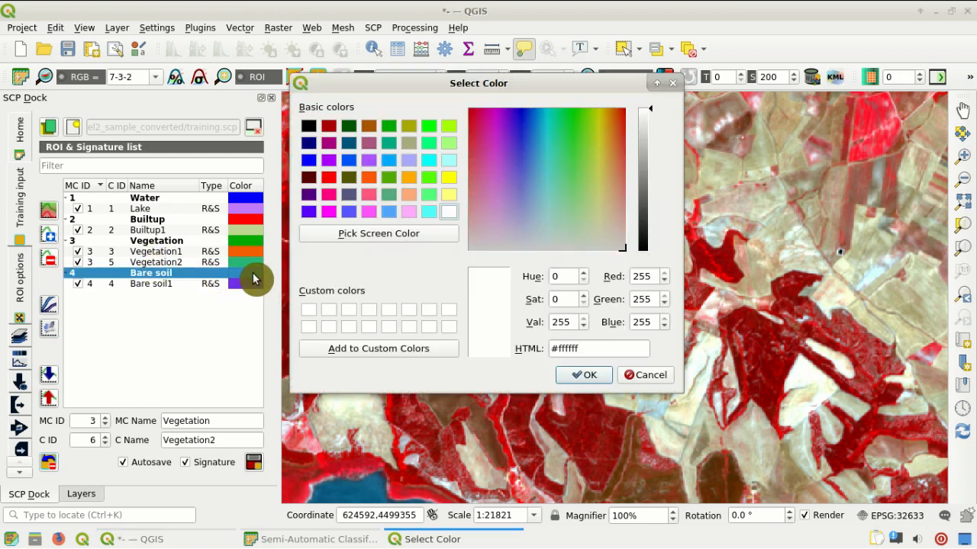
left_click(448, 179)
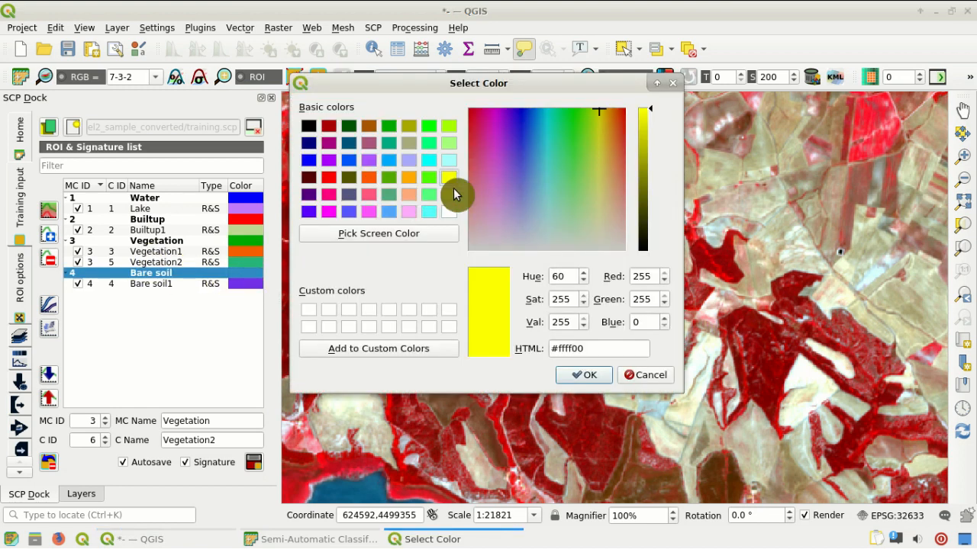
left_click(586, 375)
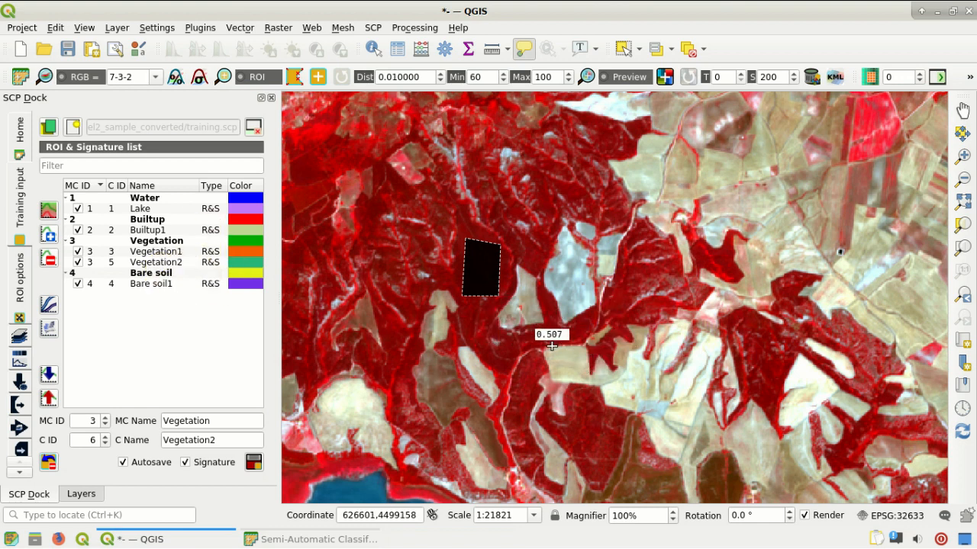
Draw a four-vertex ROI over the light blue field east of the Vegetation2 ROI and save it as class Bare soil2 in macroclass 4, Bare soil
left_click(582, 258)
left_click(589, 309)
left_click(565, 320)
right_click(561, 261)
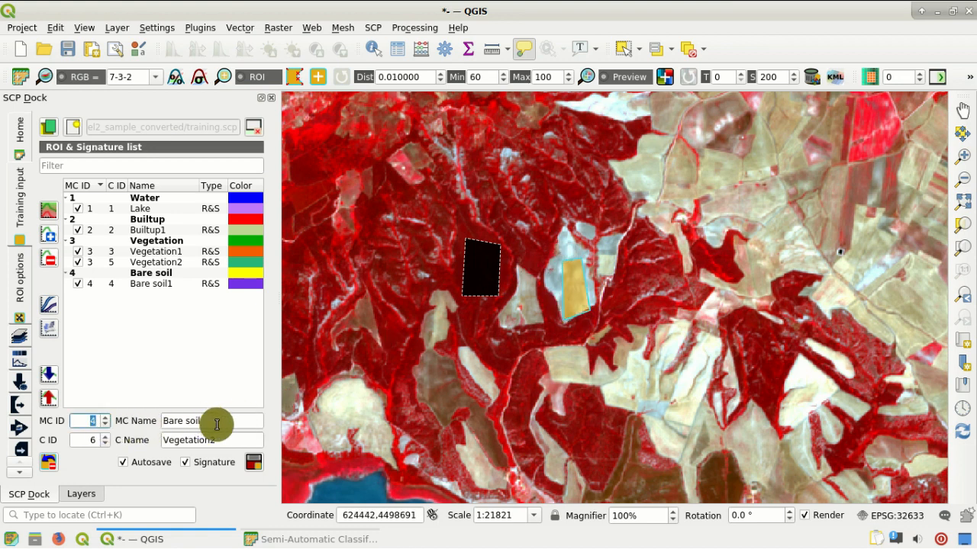
double_click(244, 438)
type("B")
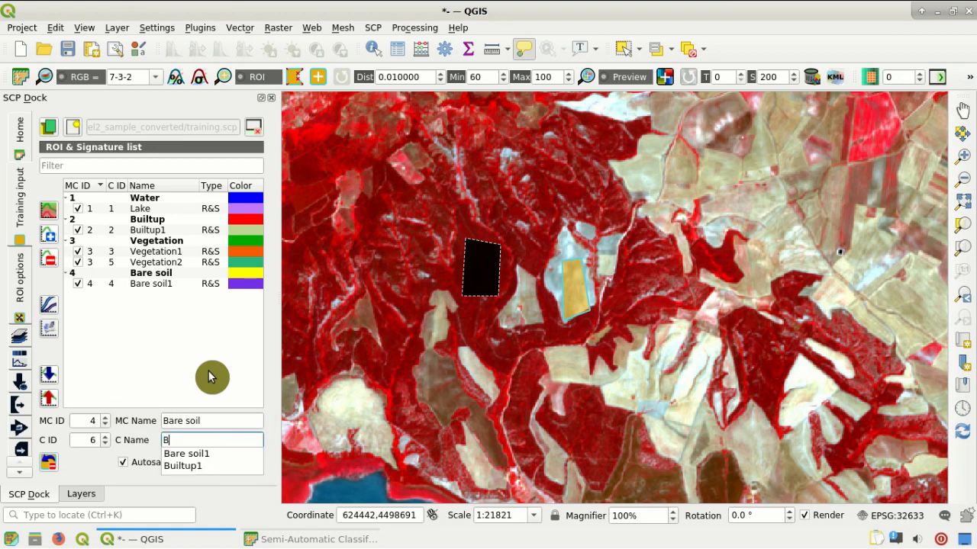
type("are soil2")
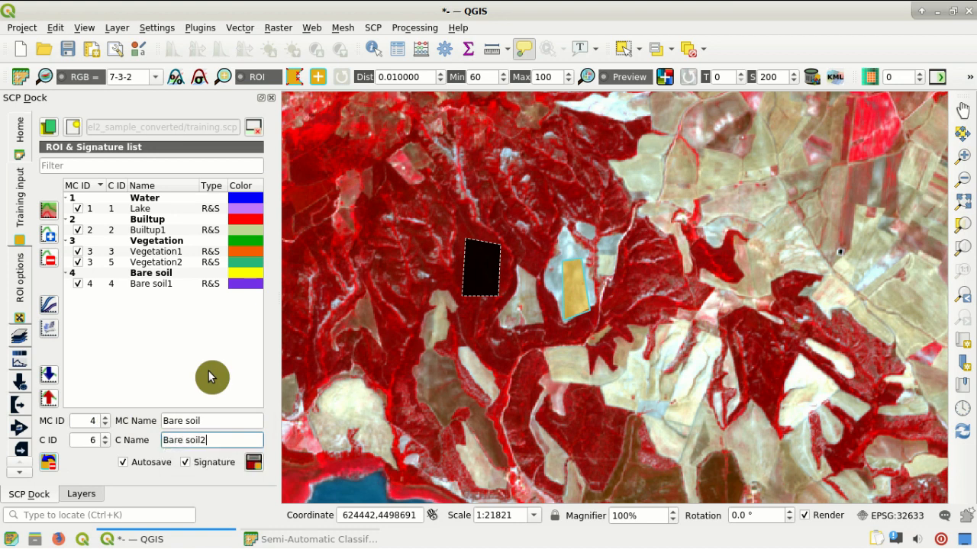
left_click(254, 463)
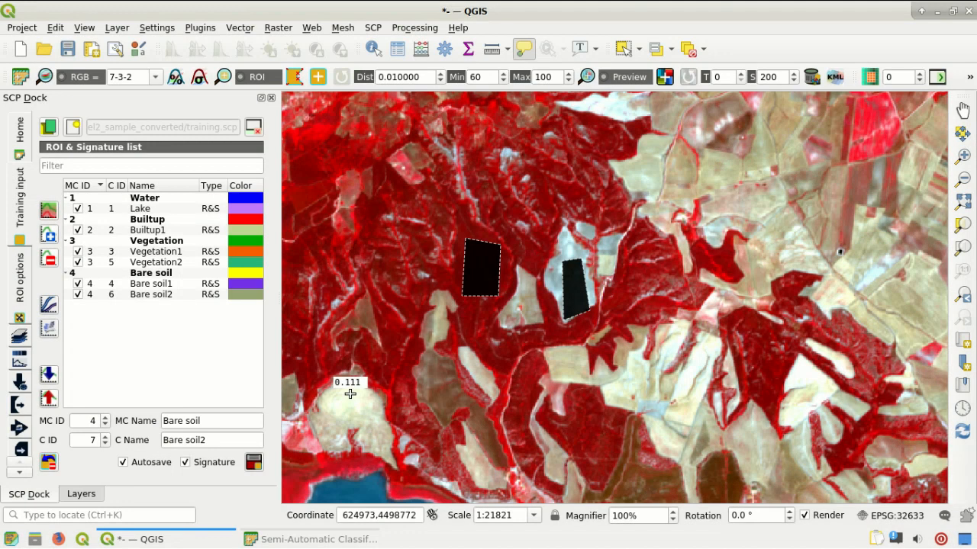
Compare the band set in the 3-2-1 and 7-3-2 colour composites with an adjusted local stretch, and show its full extent
left_click(156, 79)
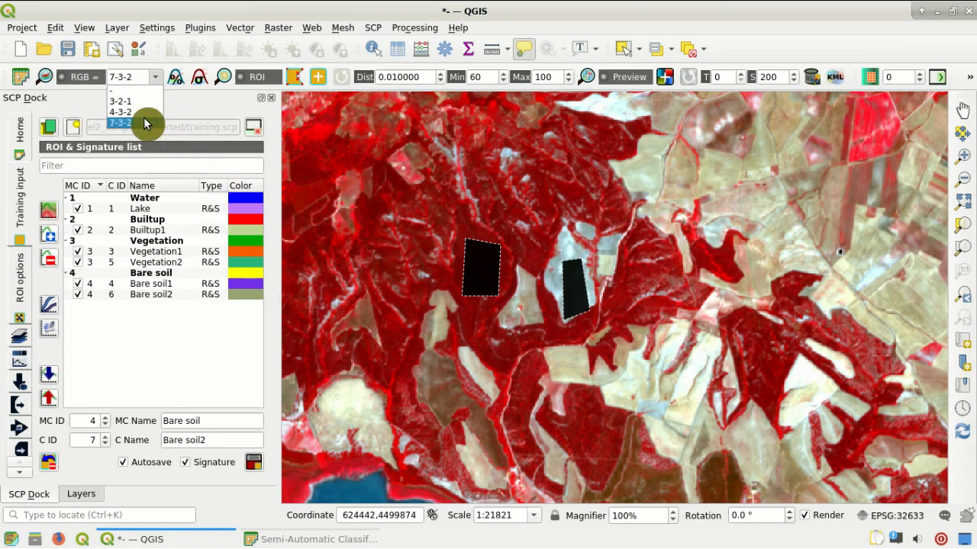
left_click(141, 99)
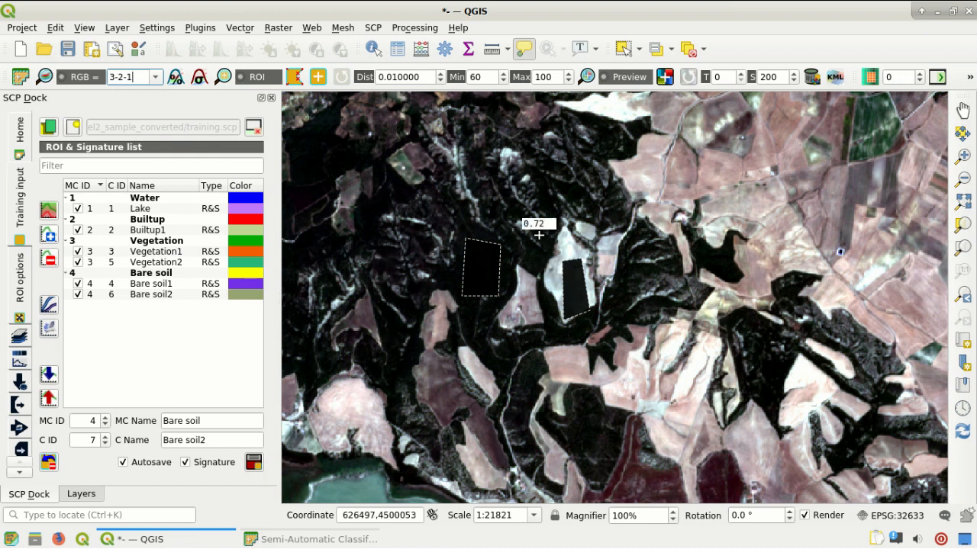
left_click(200, 77)
scroll(612, 290, "down", 1)
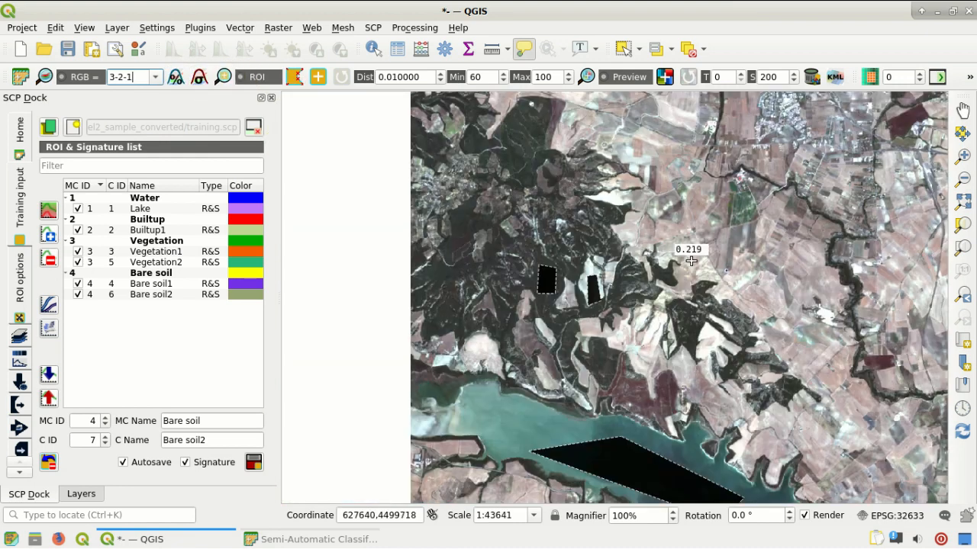
scroll(829, 291, "up", 1)
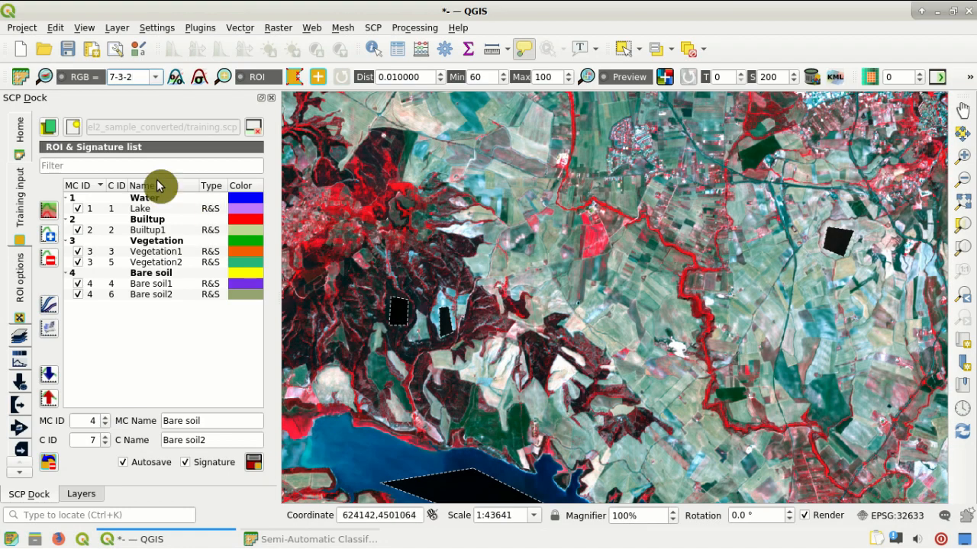
left_click(47, 79)
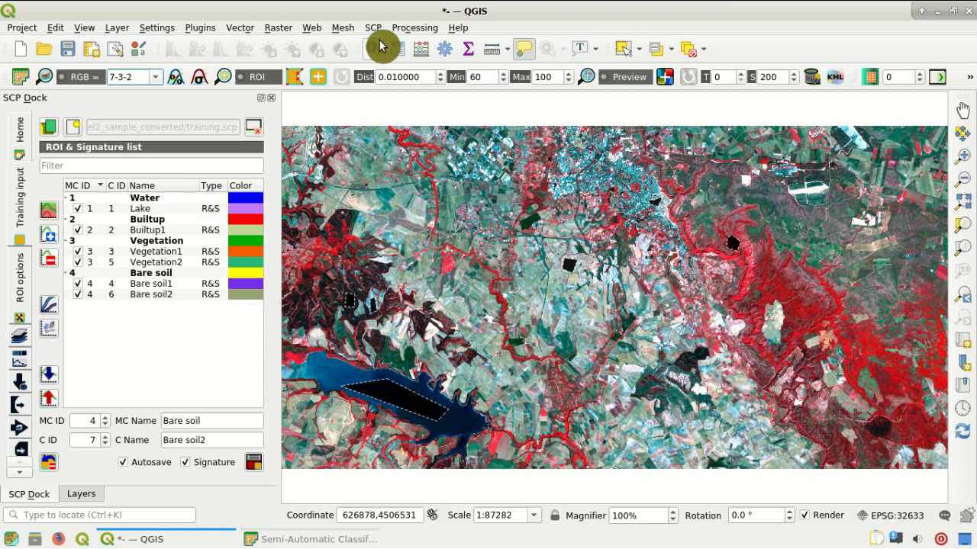
Open the Random Forest classification tool for band set 1 and have it classify by macroclass ID (MC ID)
left_click(379, 29)
mouse_move(398, 98)
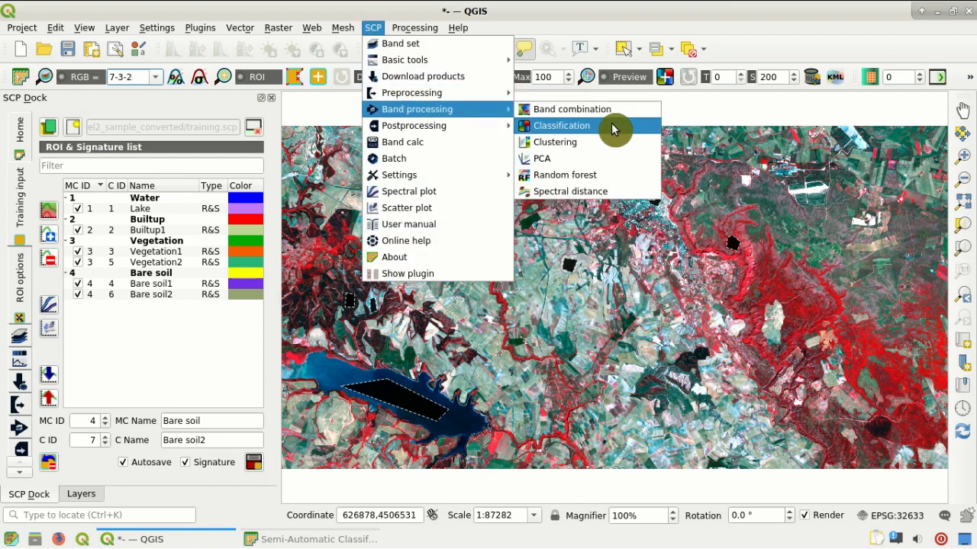
left_click(622, 179)
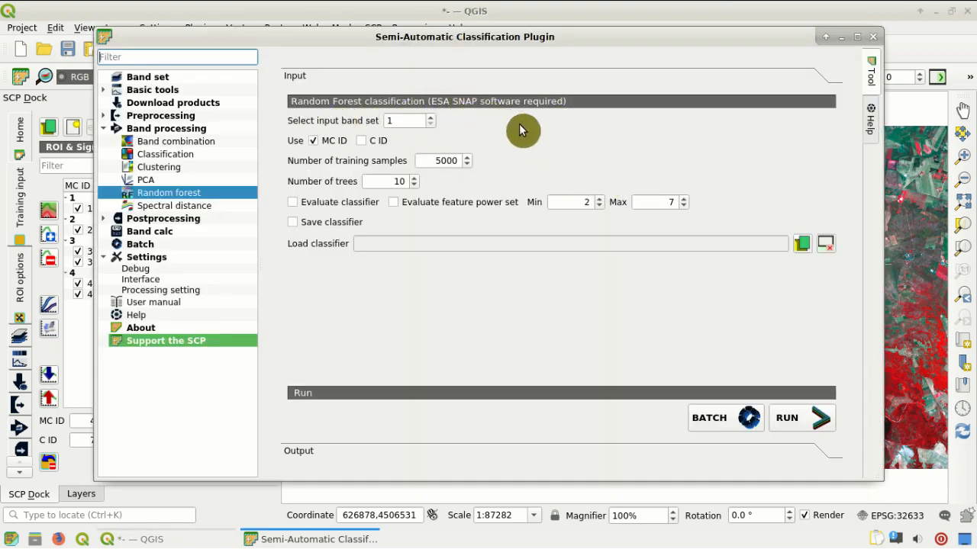
left_click(417, 120)
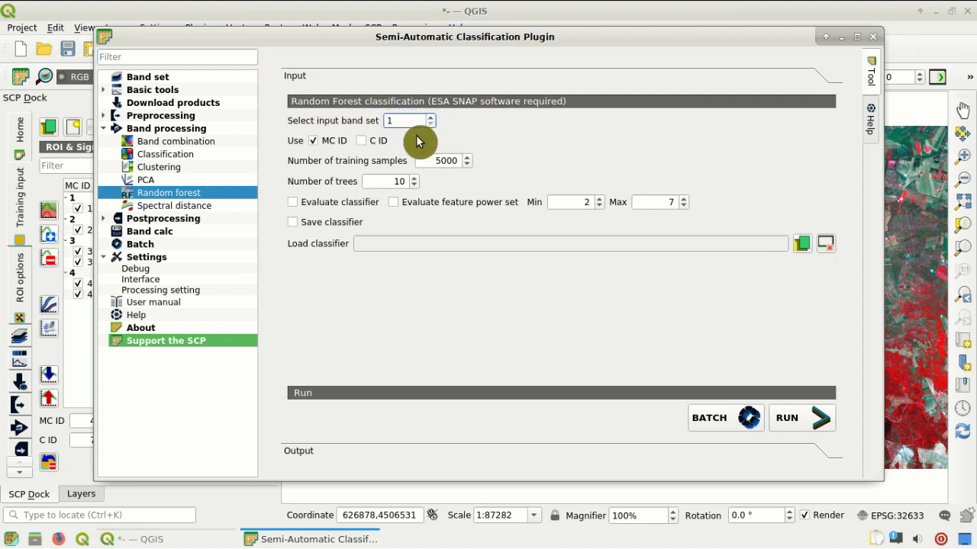
left_click(327, 144)
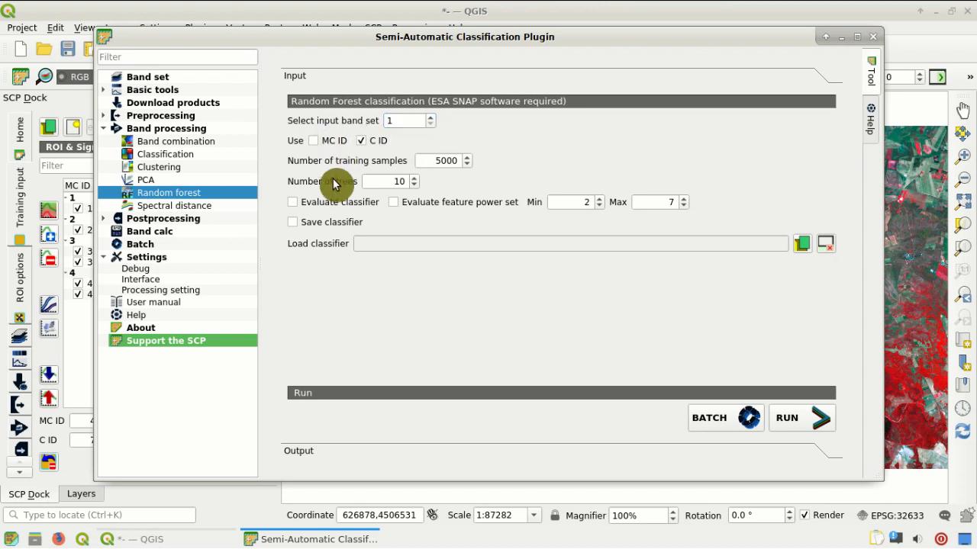
left_click(327, 140)
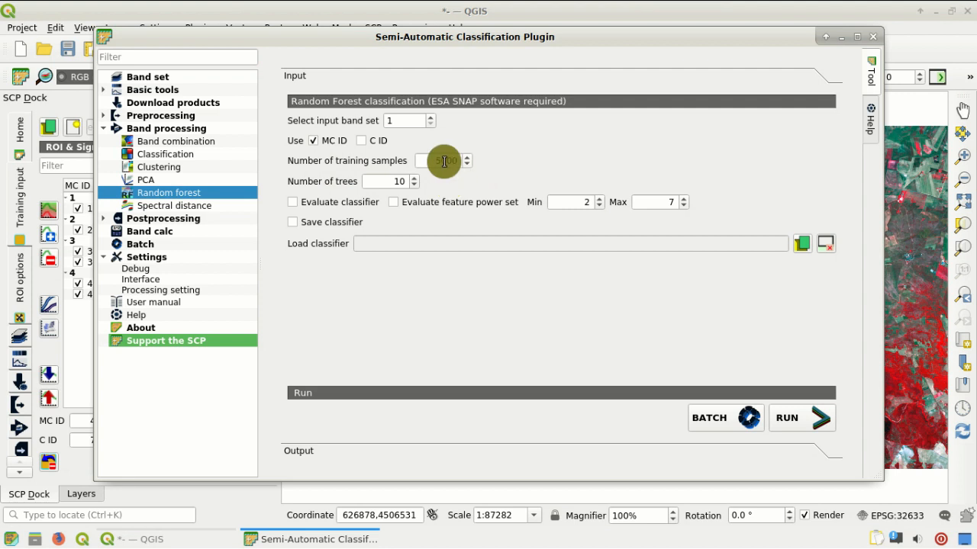
Set the random forest's number of trees to 100 and enable Evaluate classifier
left_click(903, 45)
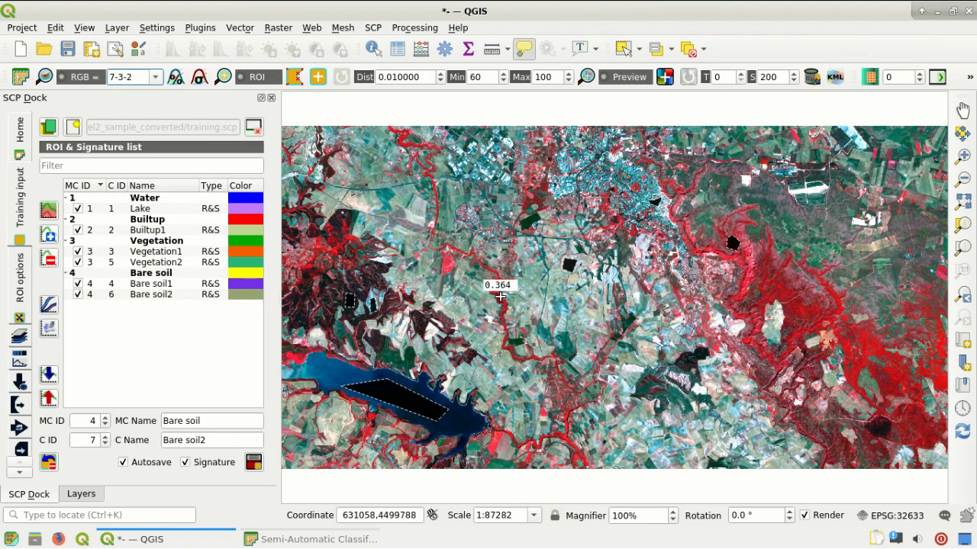
left_click(364, 538)
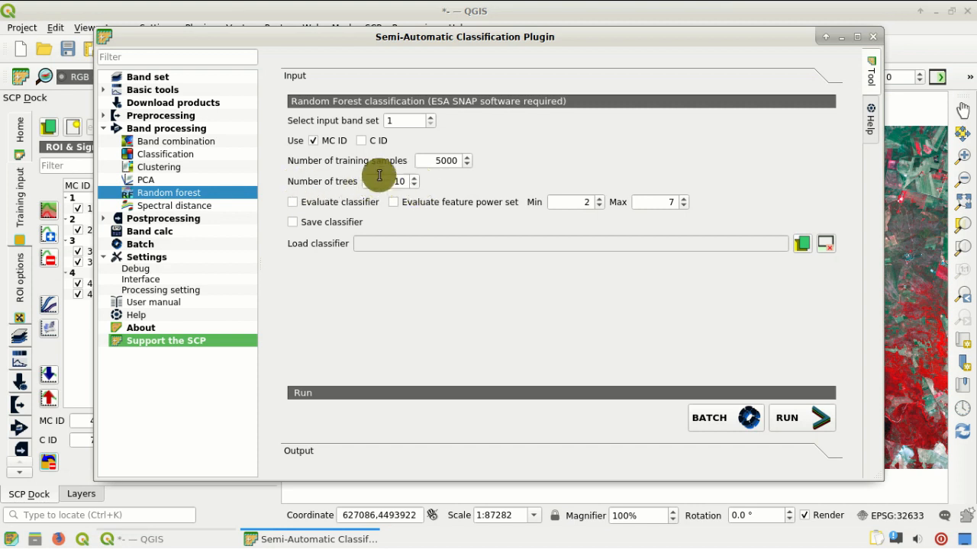
type("0")
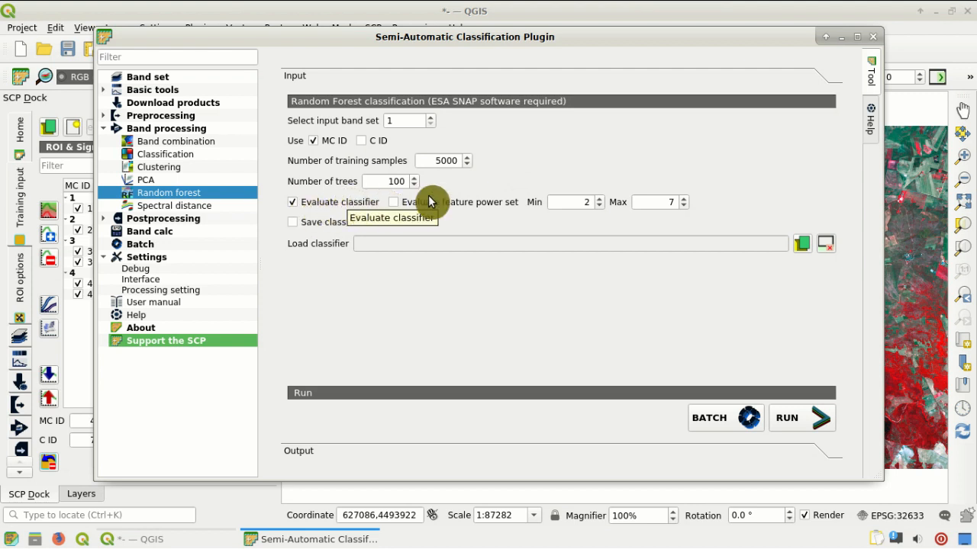
left_click(385, 452)
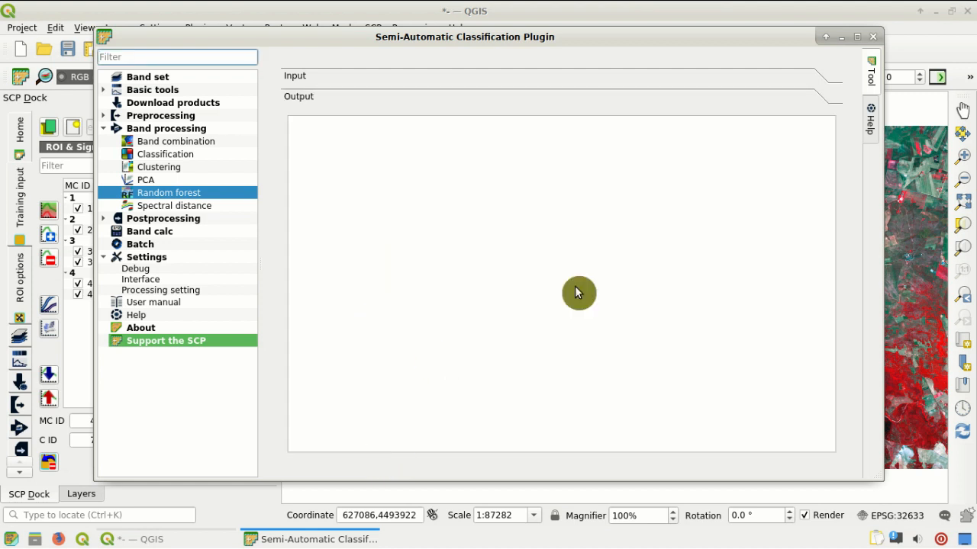
left_click(388, 76)
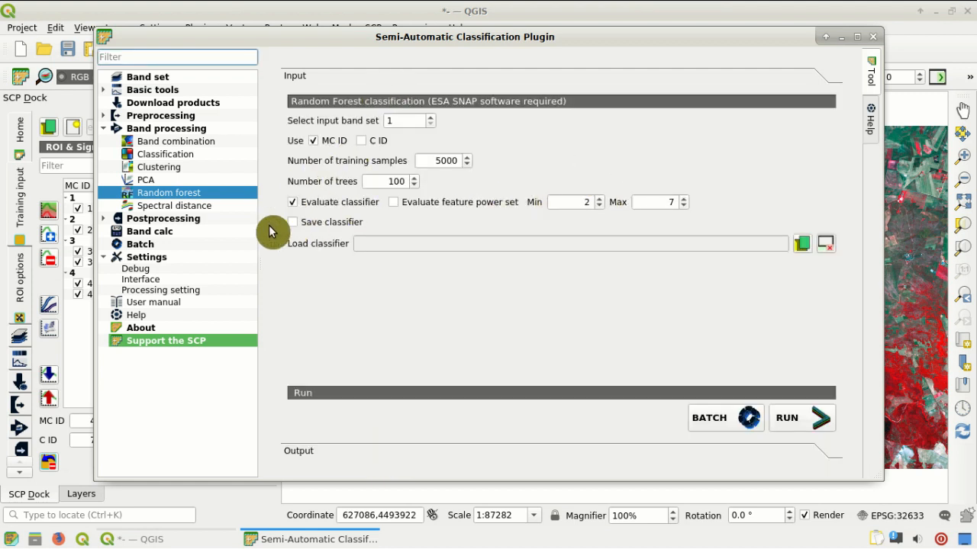
left_click(349, 228)
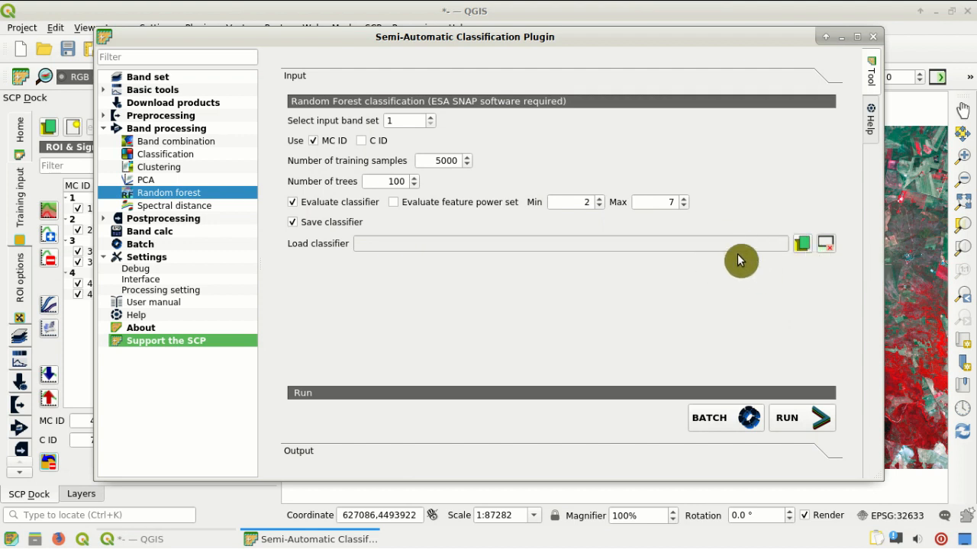
left_click(330, 226)
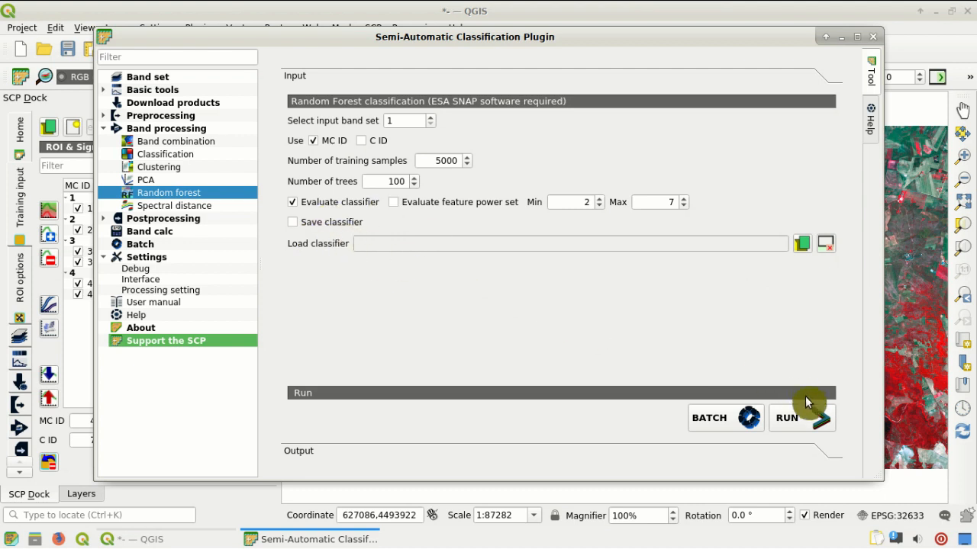
Run the random forest classification and save the output raster as classification_random_forest in the sentinel2_sample_converted folder
left_click(812, 421)
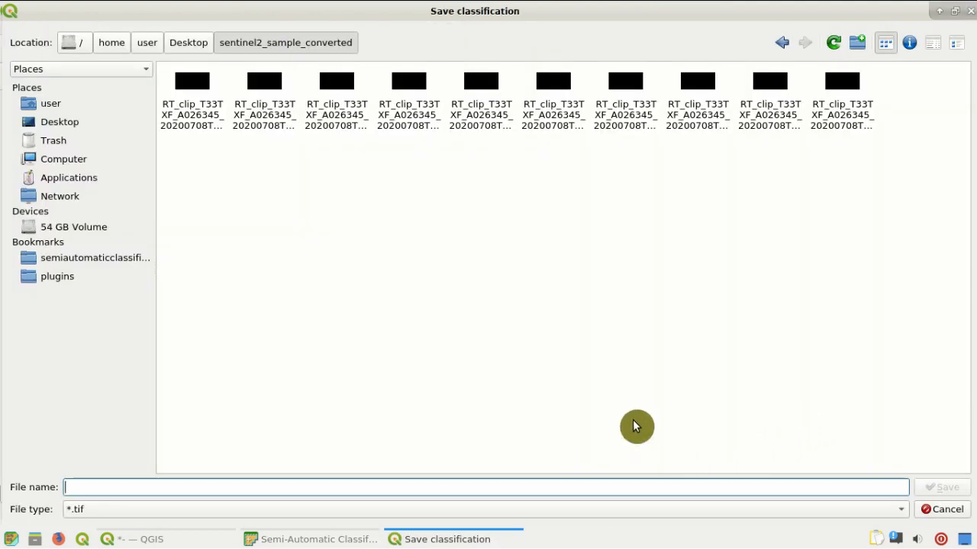
type("classification")
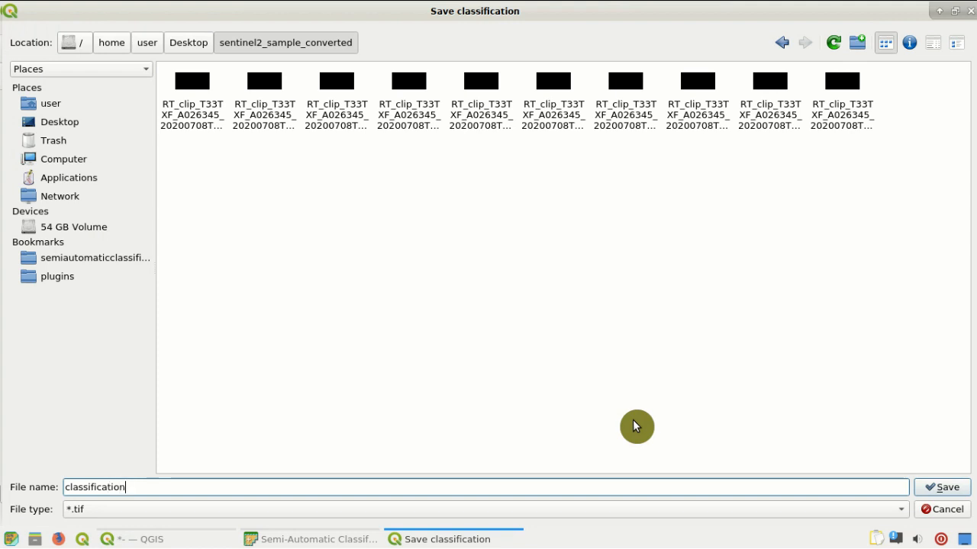
type("_random_for")
left_click(943, 486)
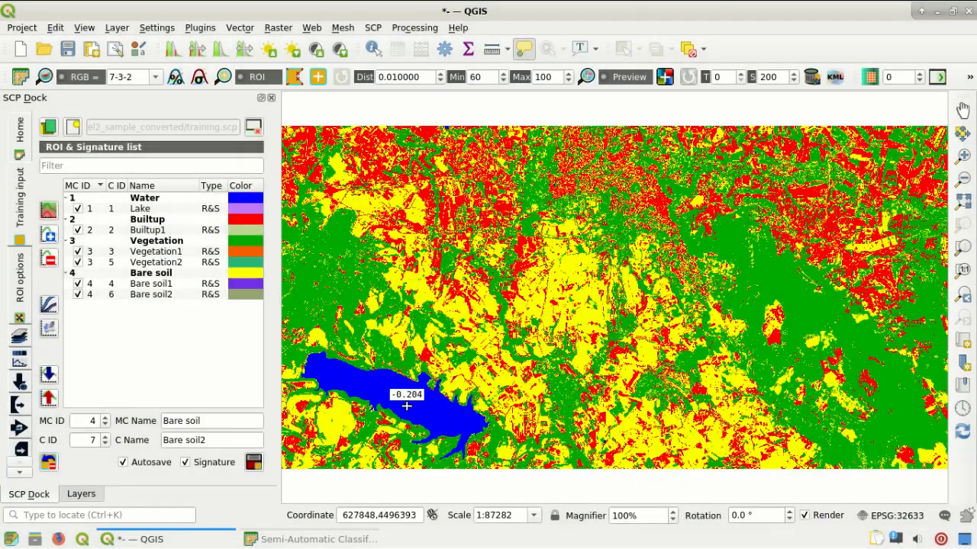
Examine the confidence raster beneath the random forest classification by temporarily hiding the classification layer
left_click(85, 494)
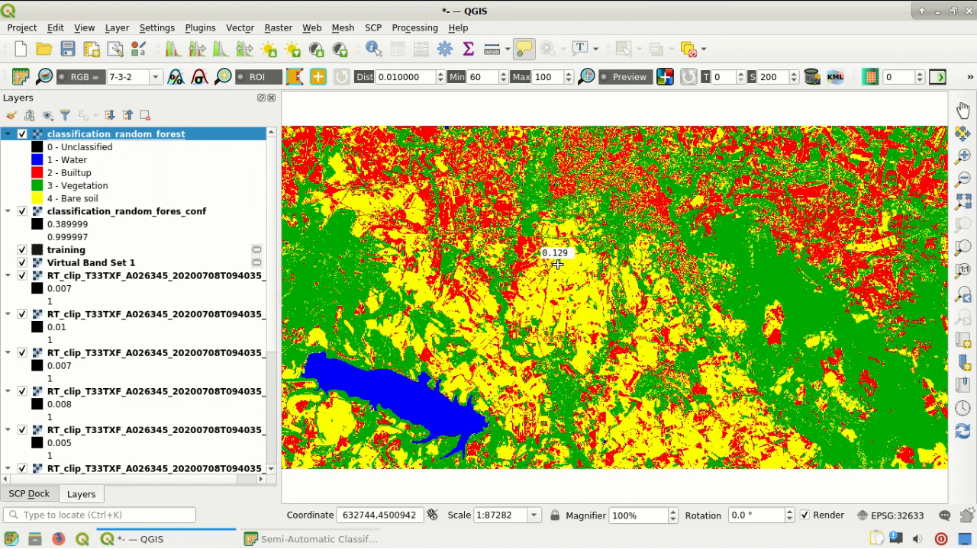
left_click(22, 134)
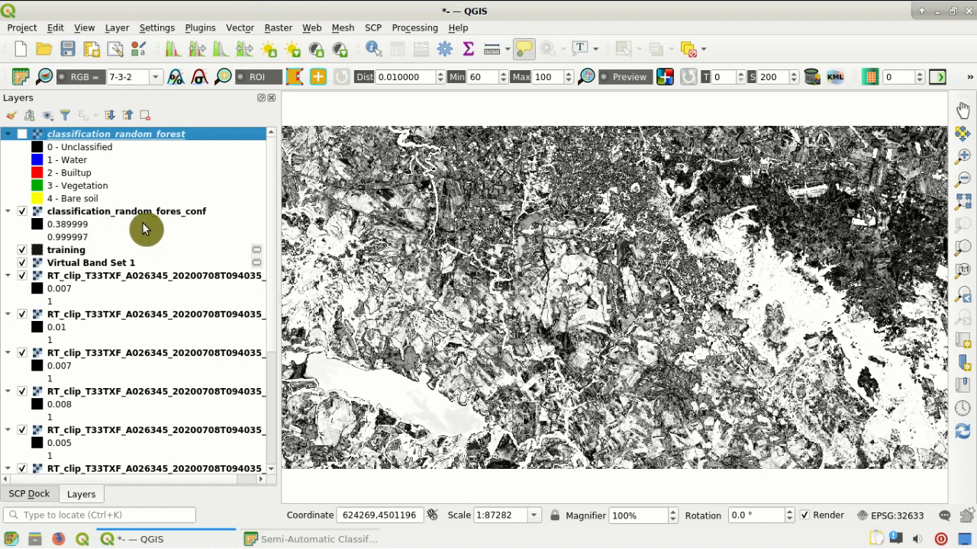
left_click(22, 133)
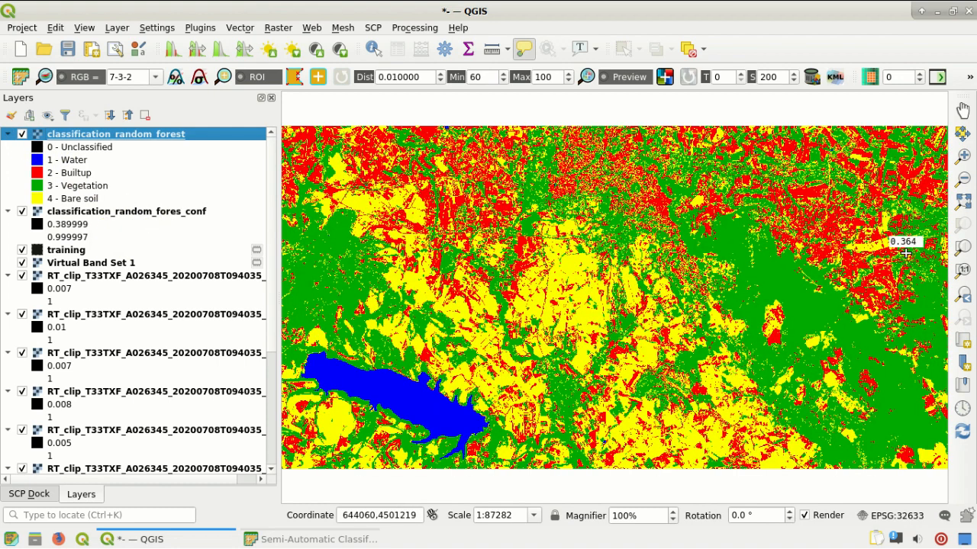
Compare the classification in the northeastern Builtup area with the 7-3-2 composite, and hide both layers to inspect the confidence raster there
scroll(905, 252, "up", 2)
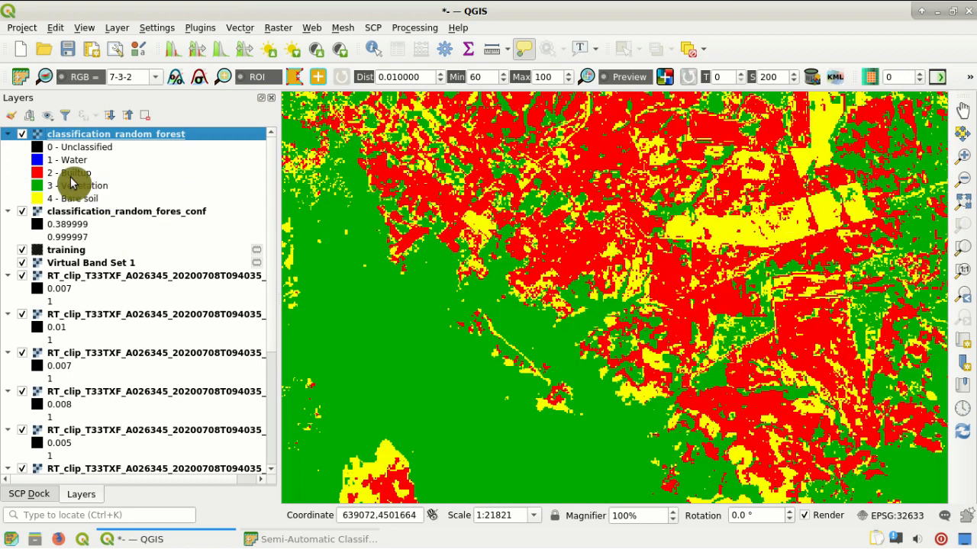
left_click(82, 77)
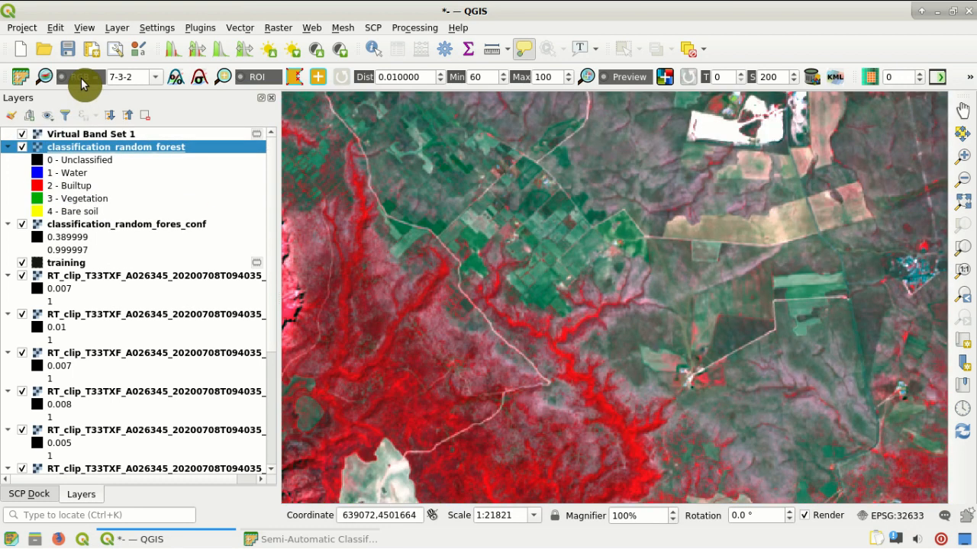
left_click(84, 135)
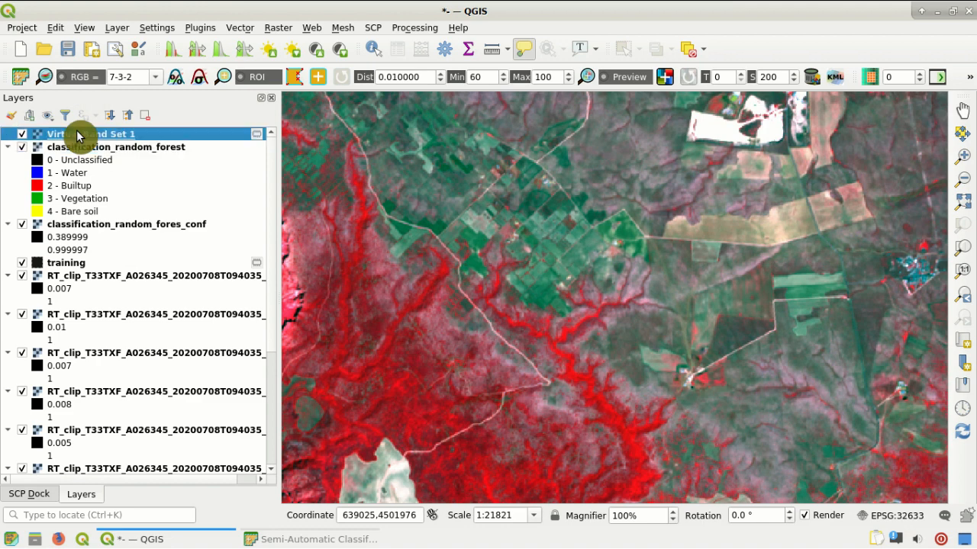
left_click(84, 77)
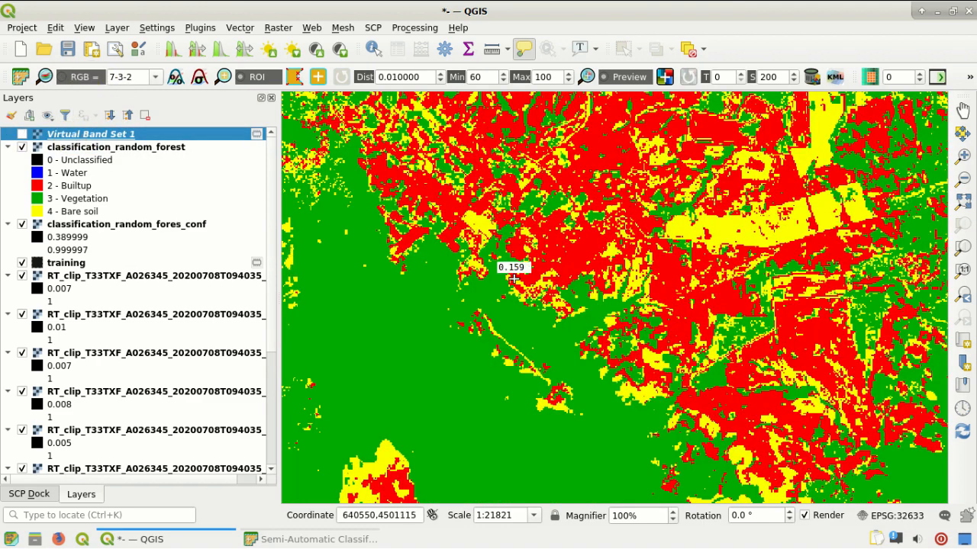
left_click(22, 148)
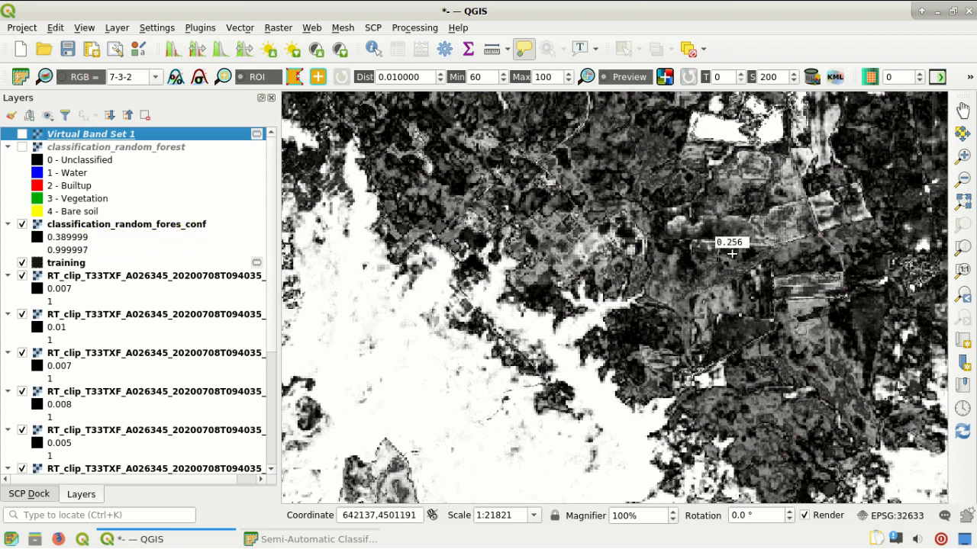
Bring up the ROI & Signature list and show the 7-3-2 colour composite on the map again
left_click(34, 497)
left_click(34, 498)
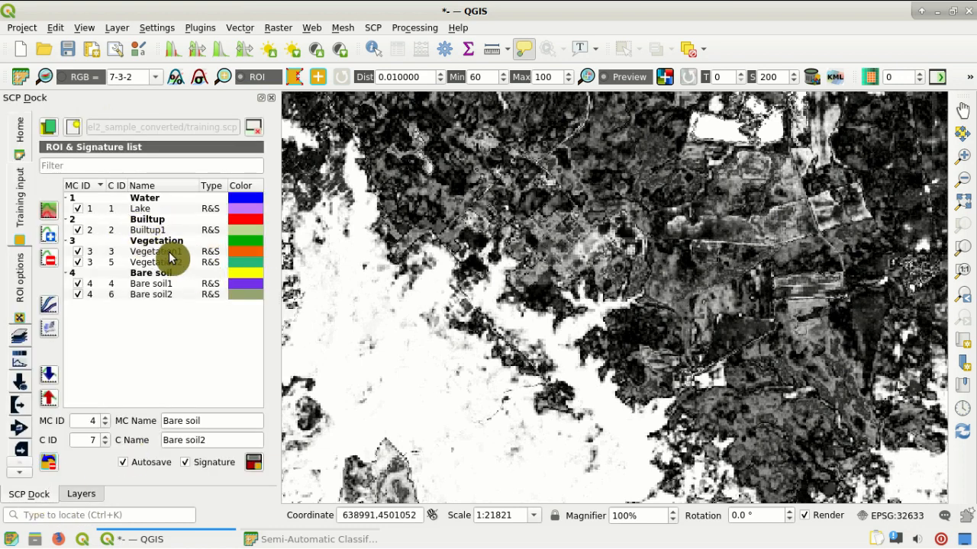
left_click(80, 79)
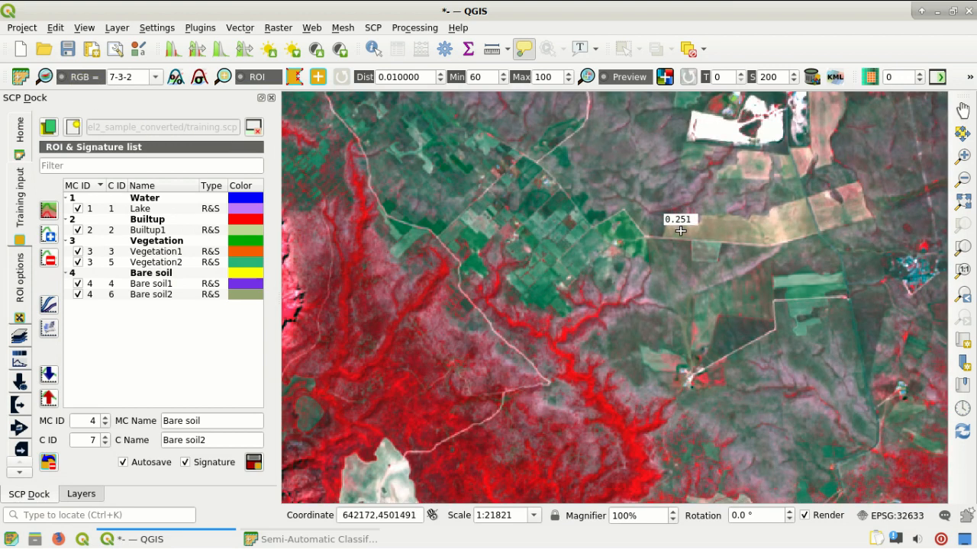
Examine the random forest output report, from the per-class cross validation accuracies to the feature importance ranking of the bands
left_click(314, 539)
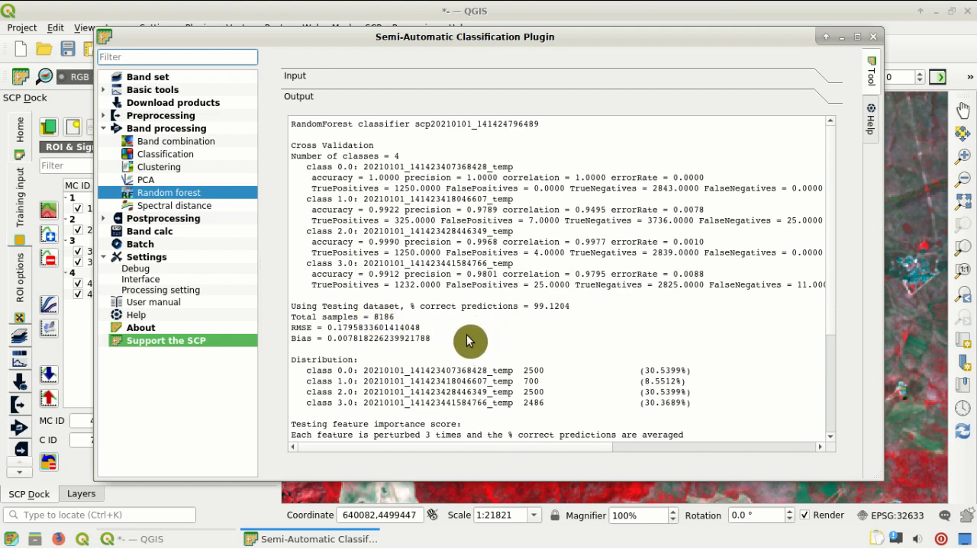
left_click_drag(820, 201, 824, 227)
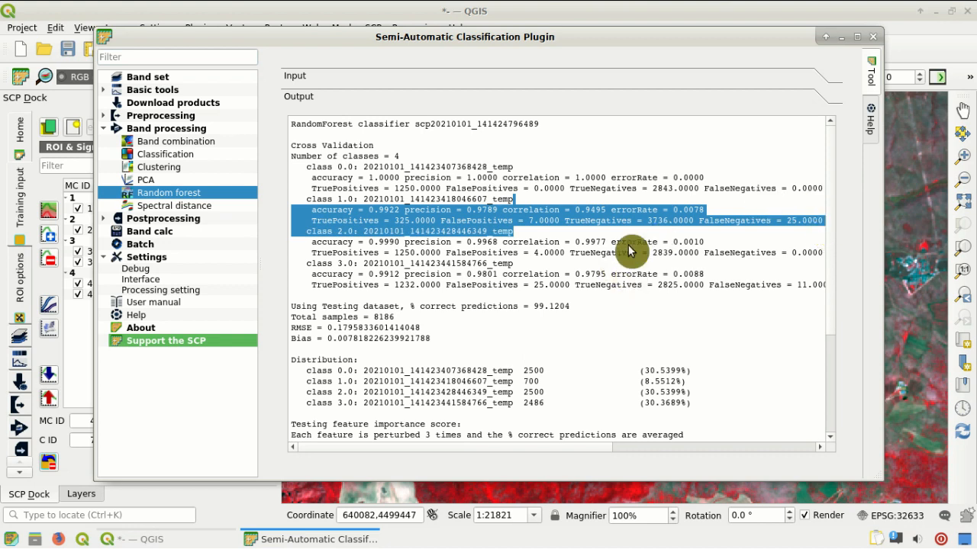
left_click(657, 329)
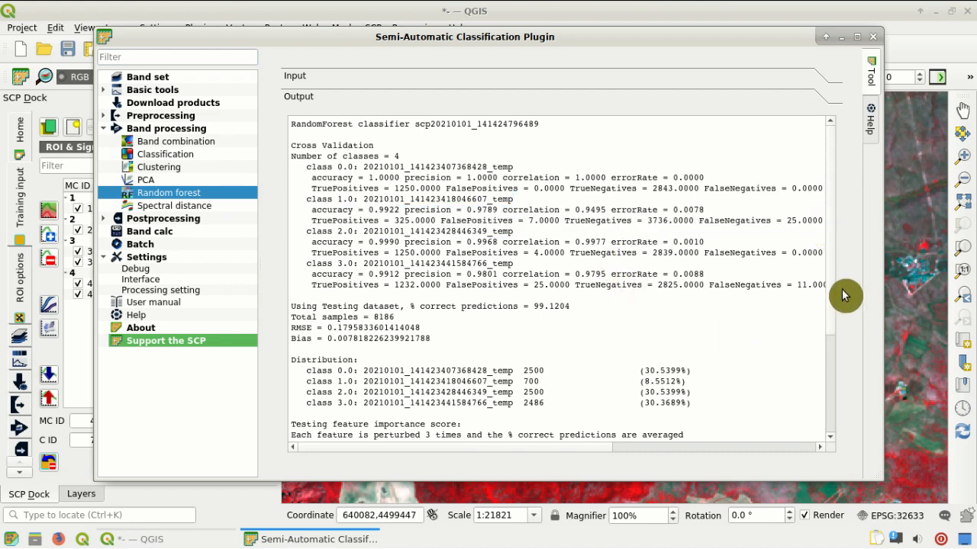
scroll(830, 280, "down", 5)
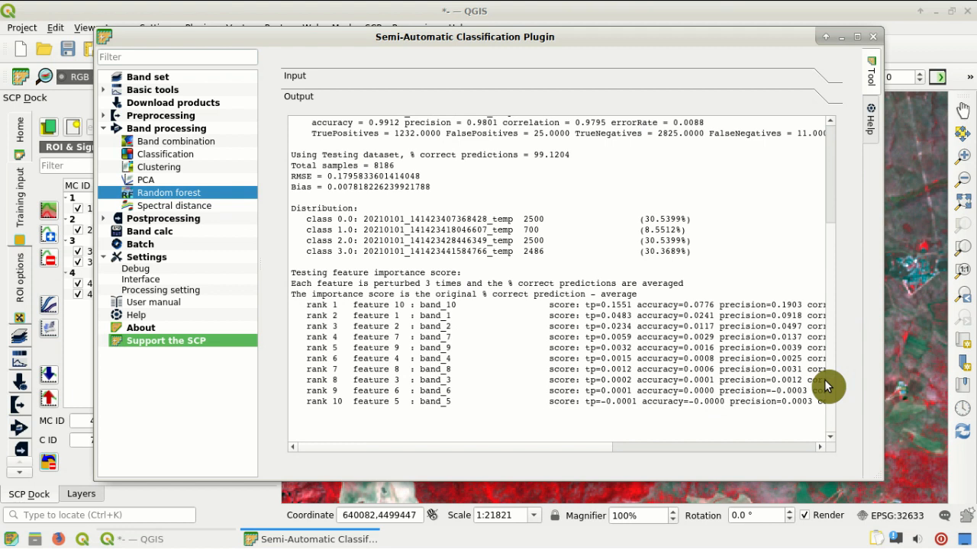
scroll(824, 385, "up", 1)
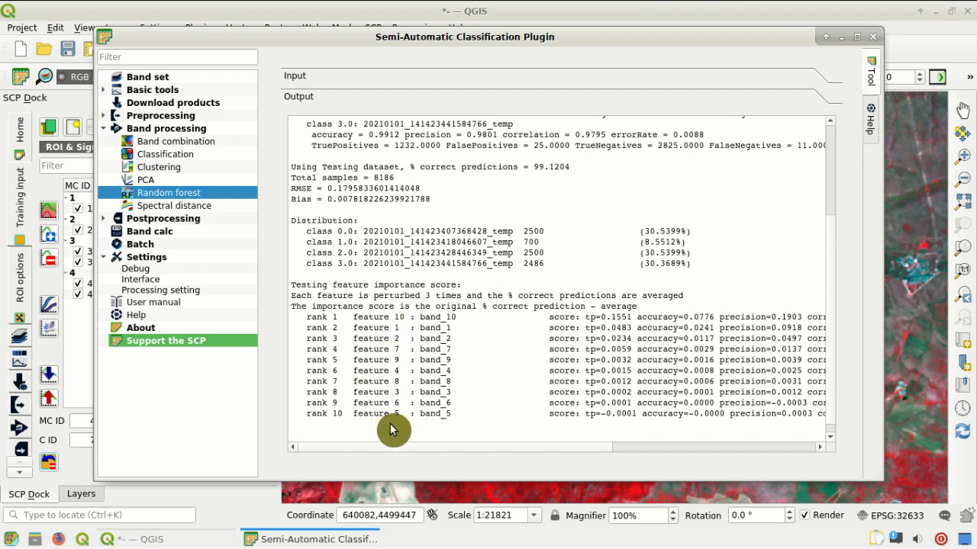
left_click_drag(475, 447, 457, 456)
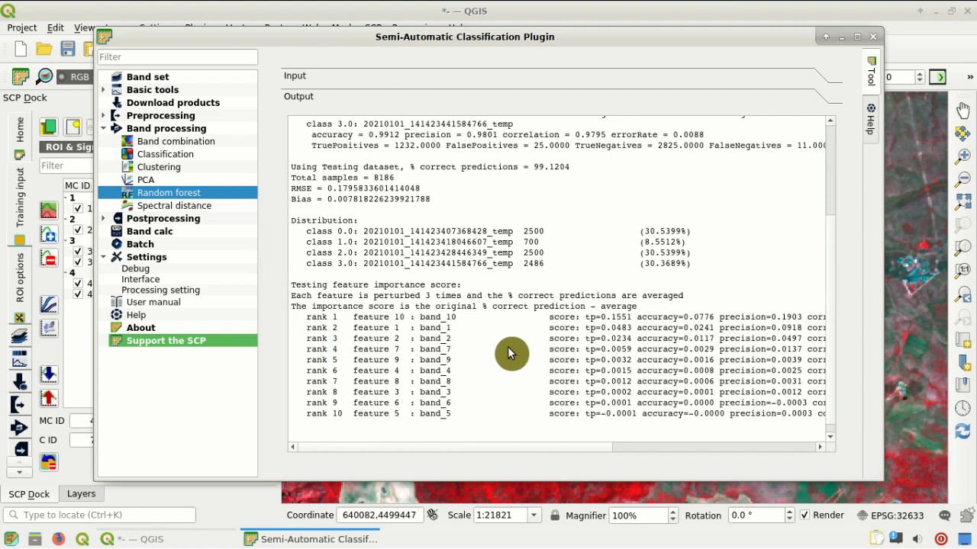
Check the Band set 1 definition for the bands behind the importance ranking, and review the random forest report again before returning to the map
left_click(173, 78)
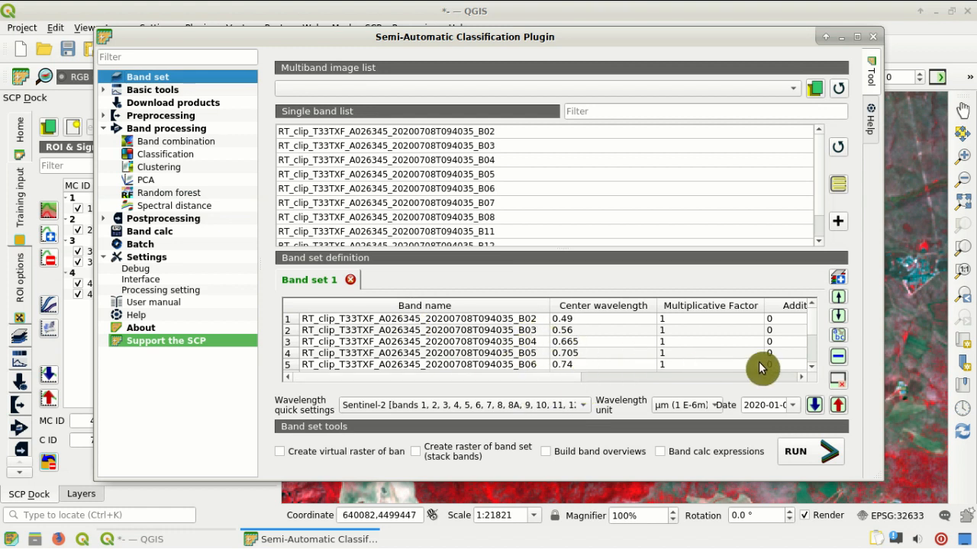
scroll(809, 325, "down", 5)
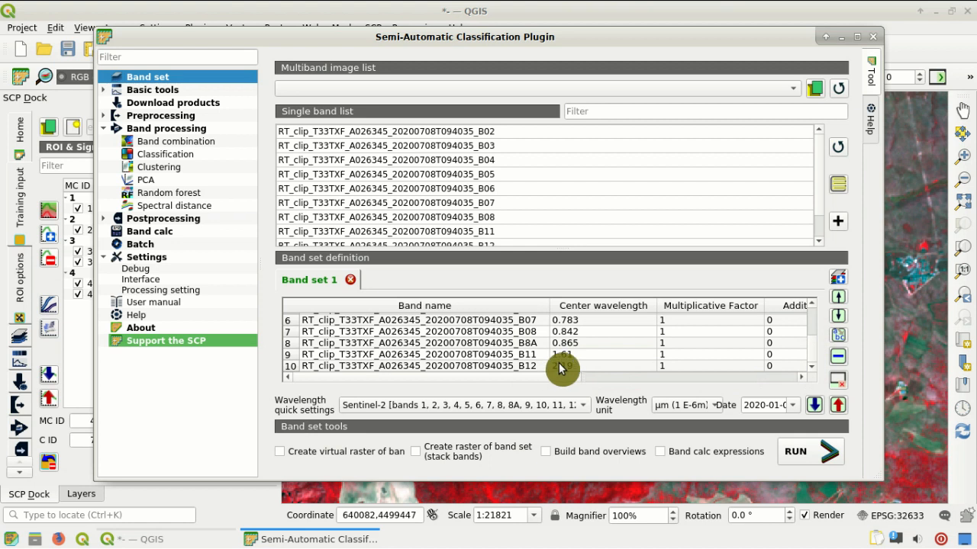
left_click(192, 195)
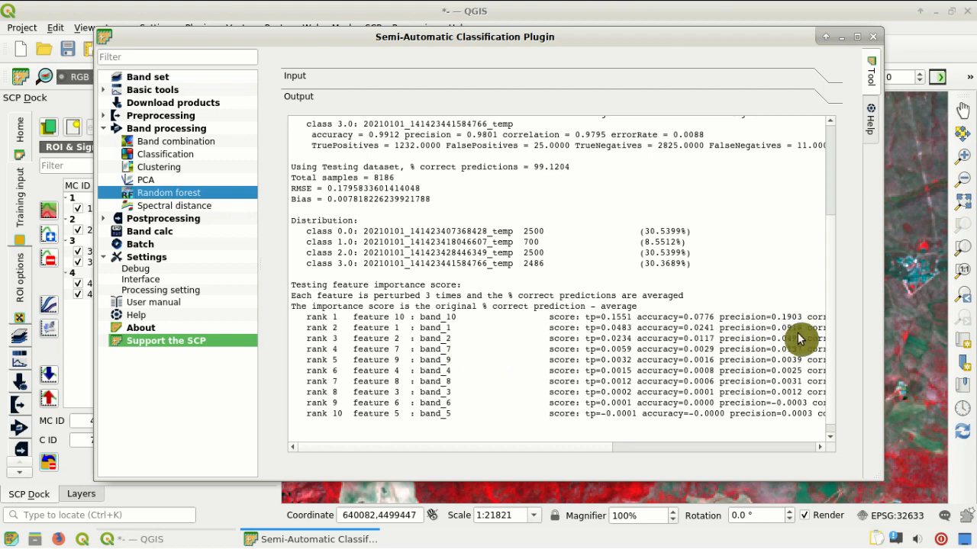
scroll(834, 283, "up", 3)
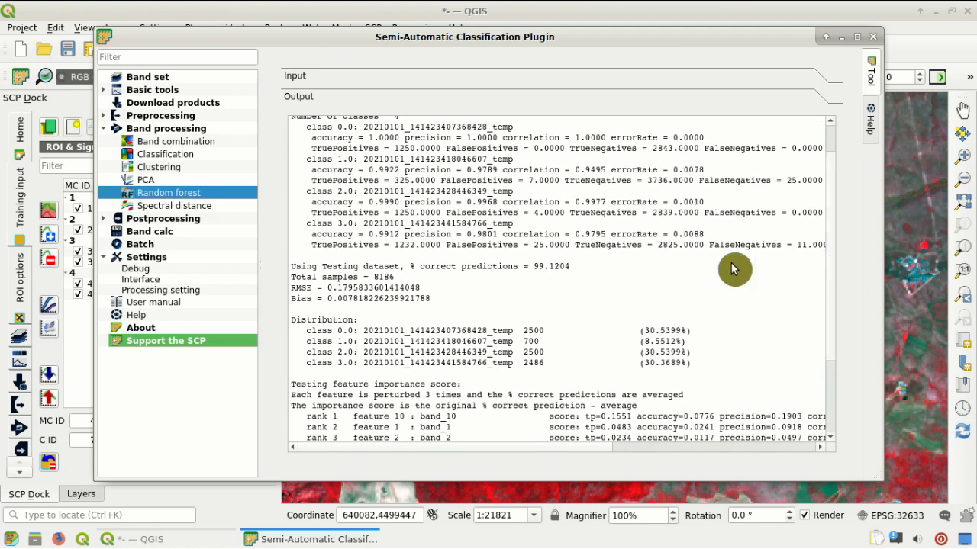
left_click(145, 539)
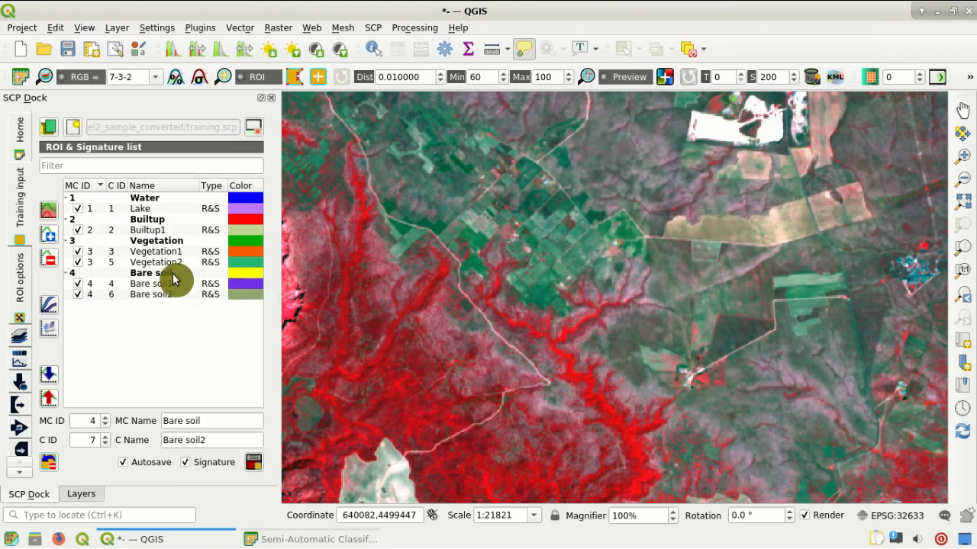